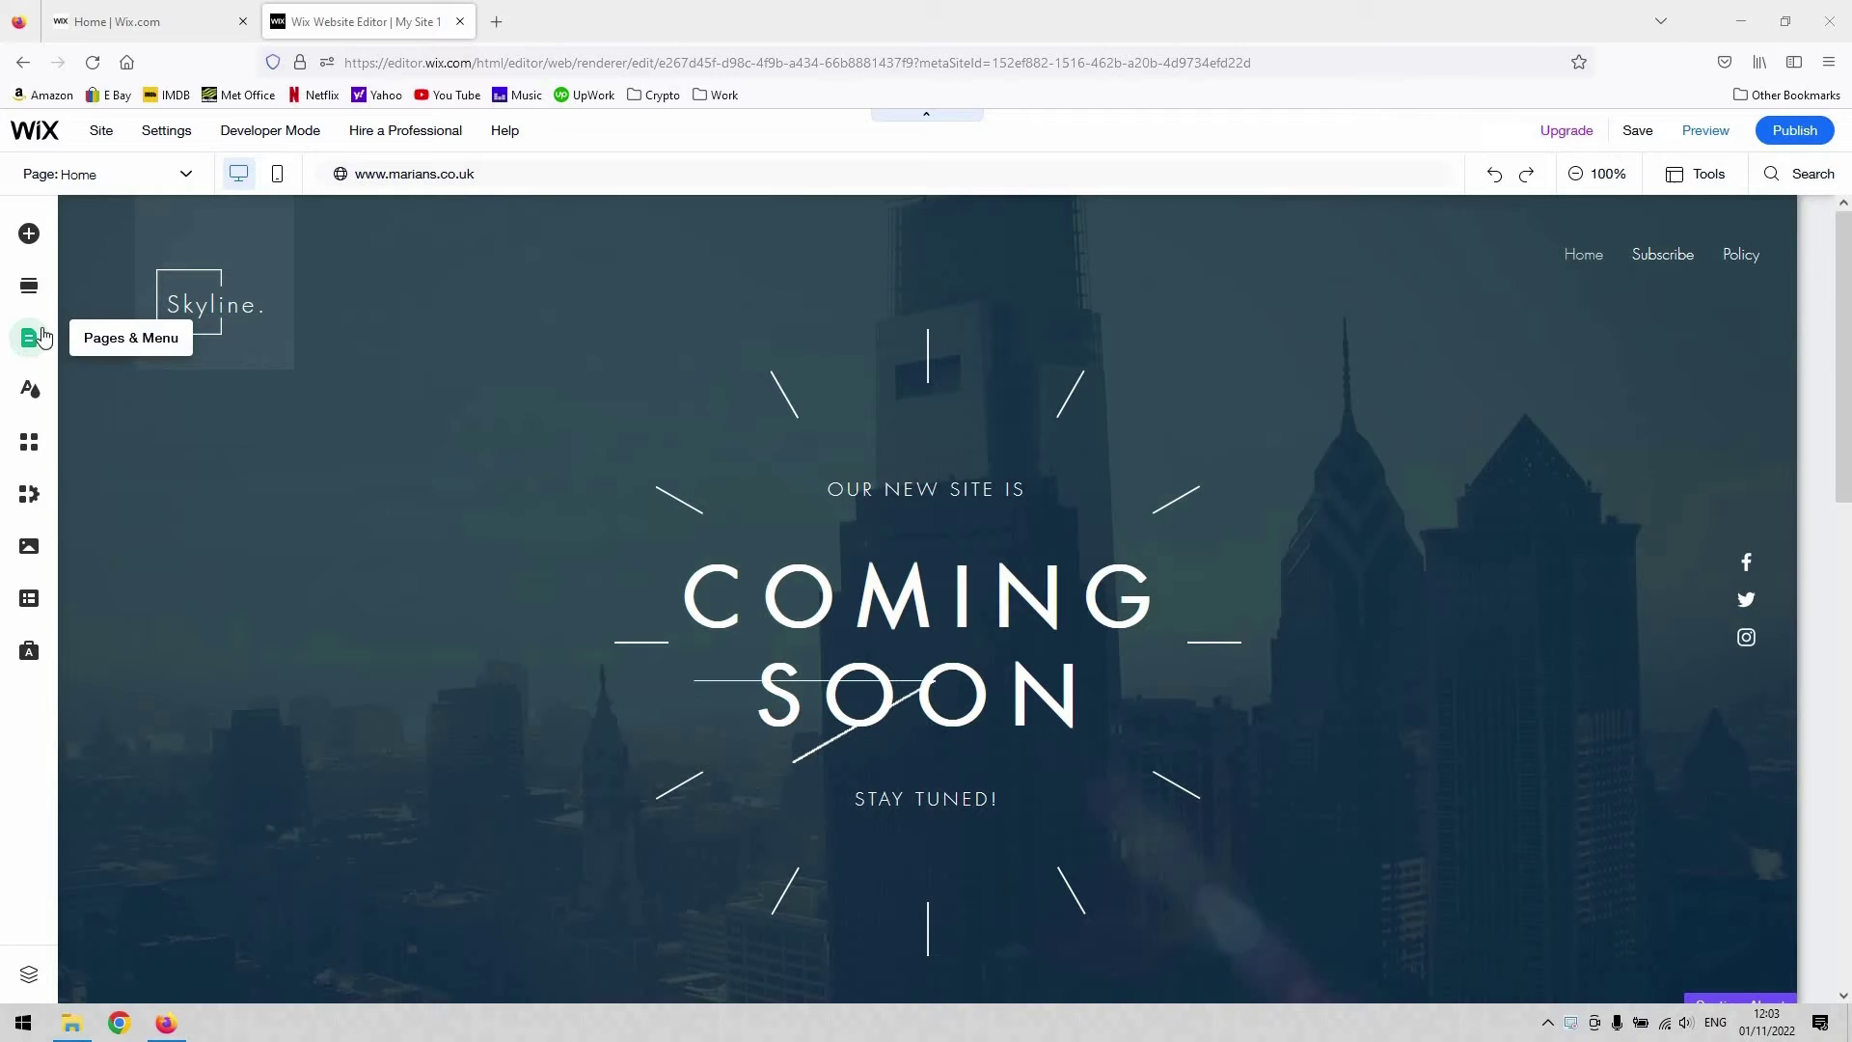
# In Site Pages and Menu, turn the Subscribe item into a subpage nested under Home
pyautogui.click(31, 343)
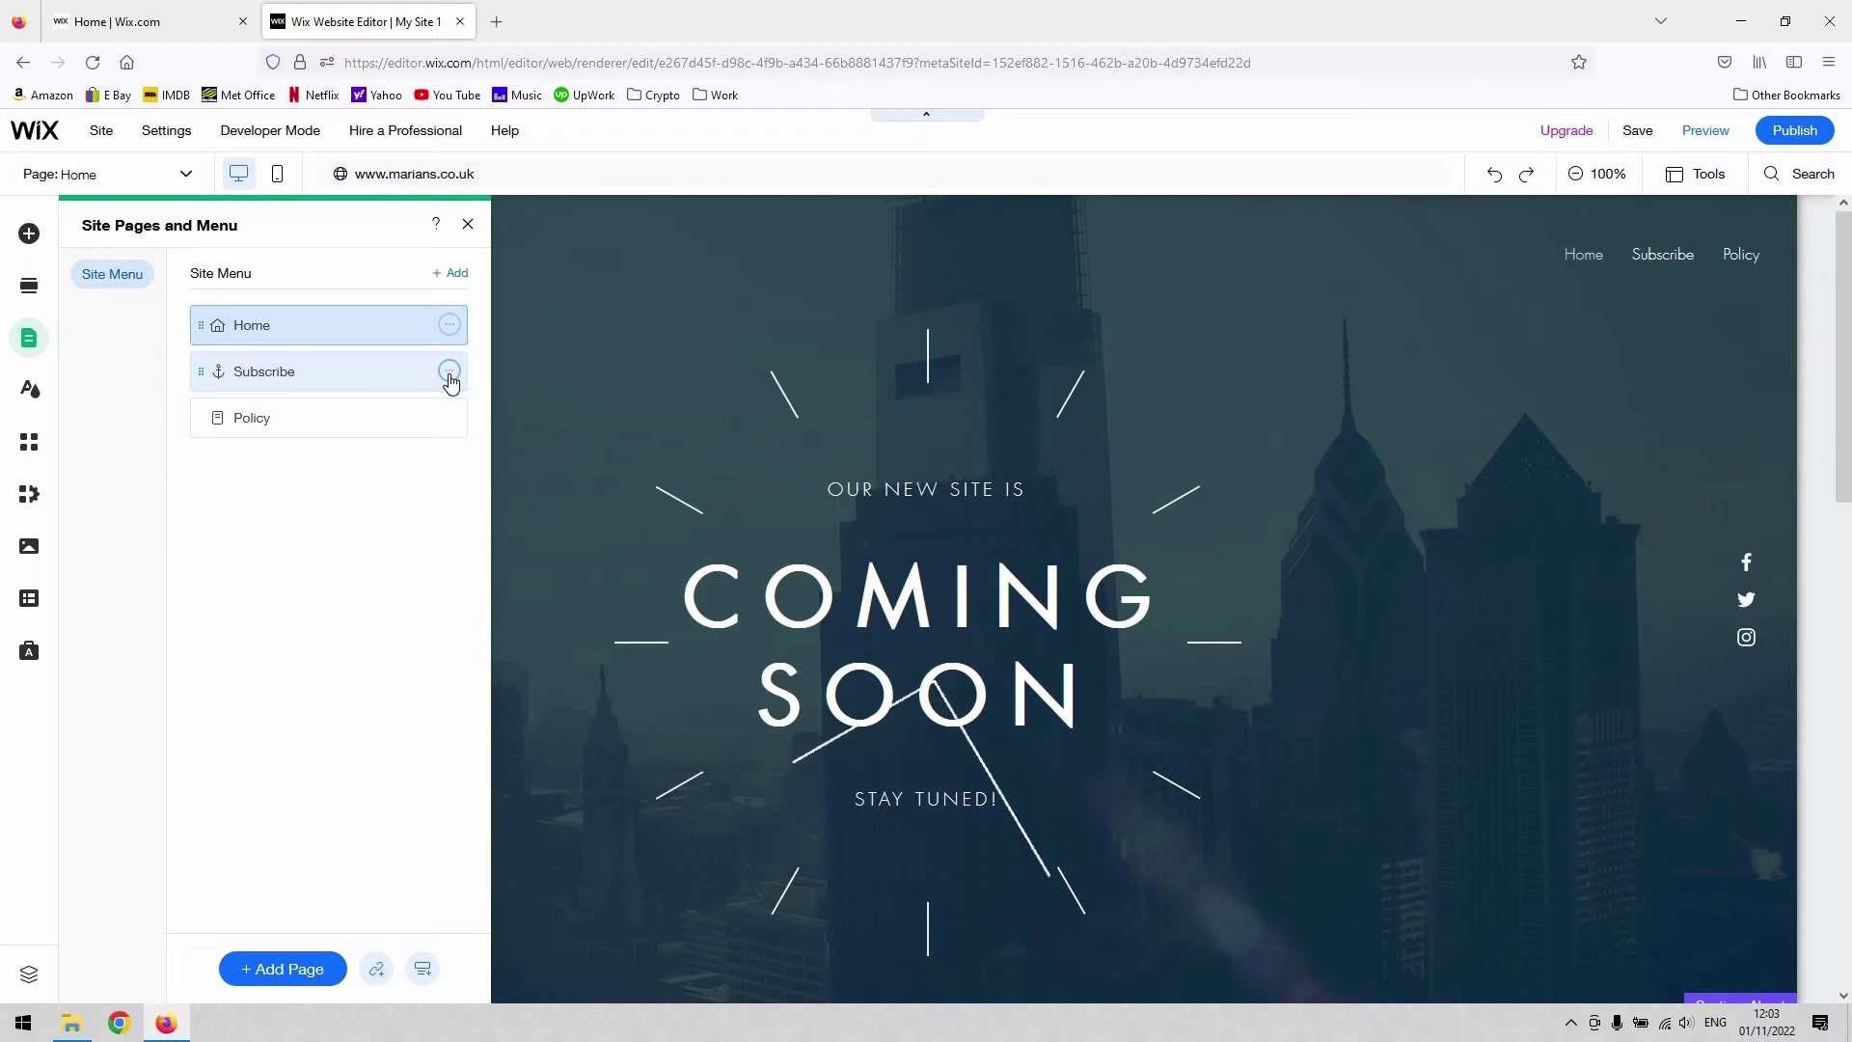
pyautogui.click(434, 417)
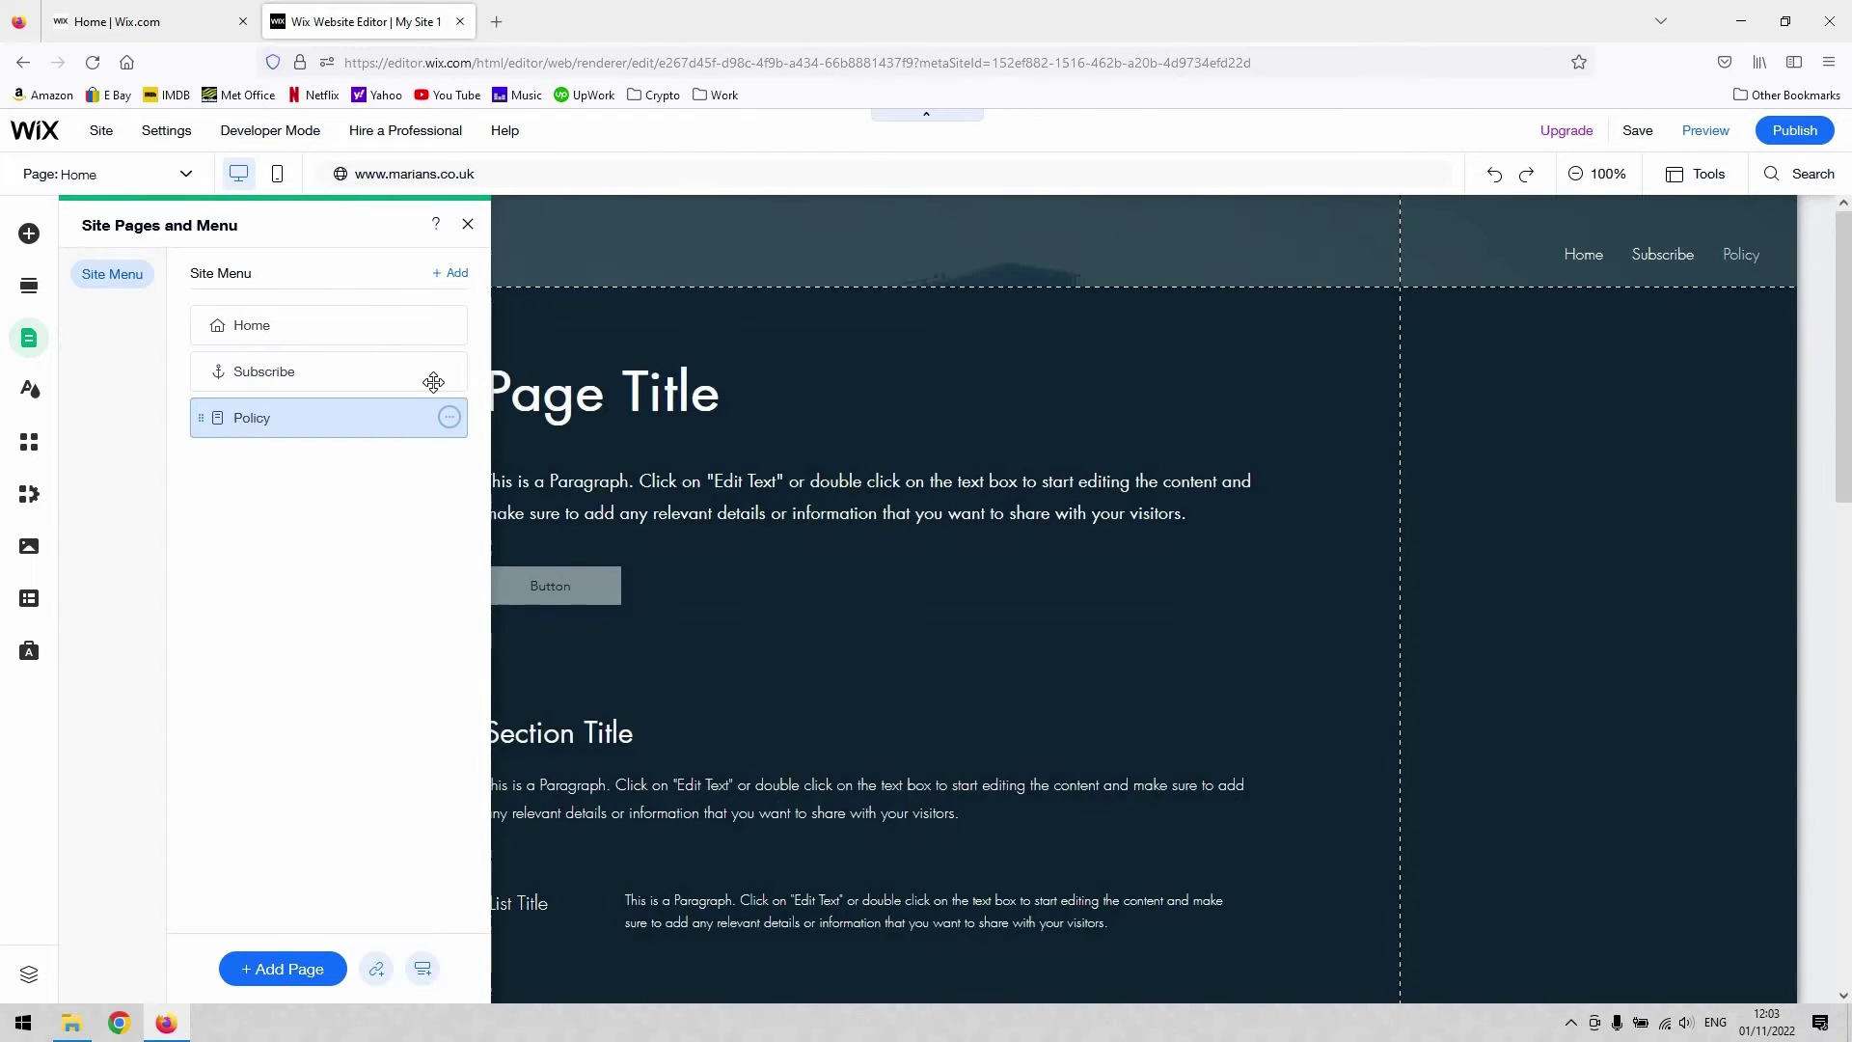
pyautogui.click(433, 380)
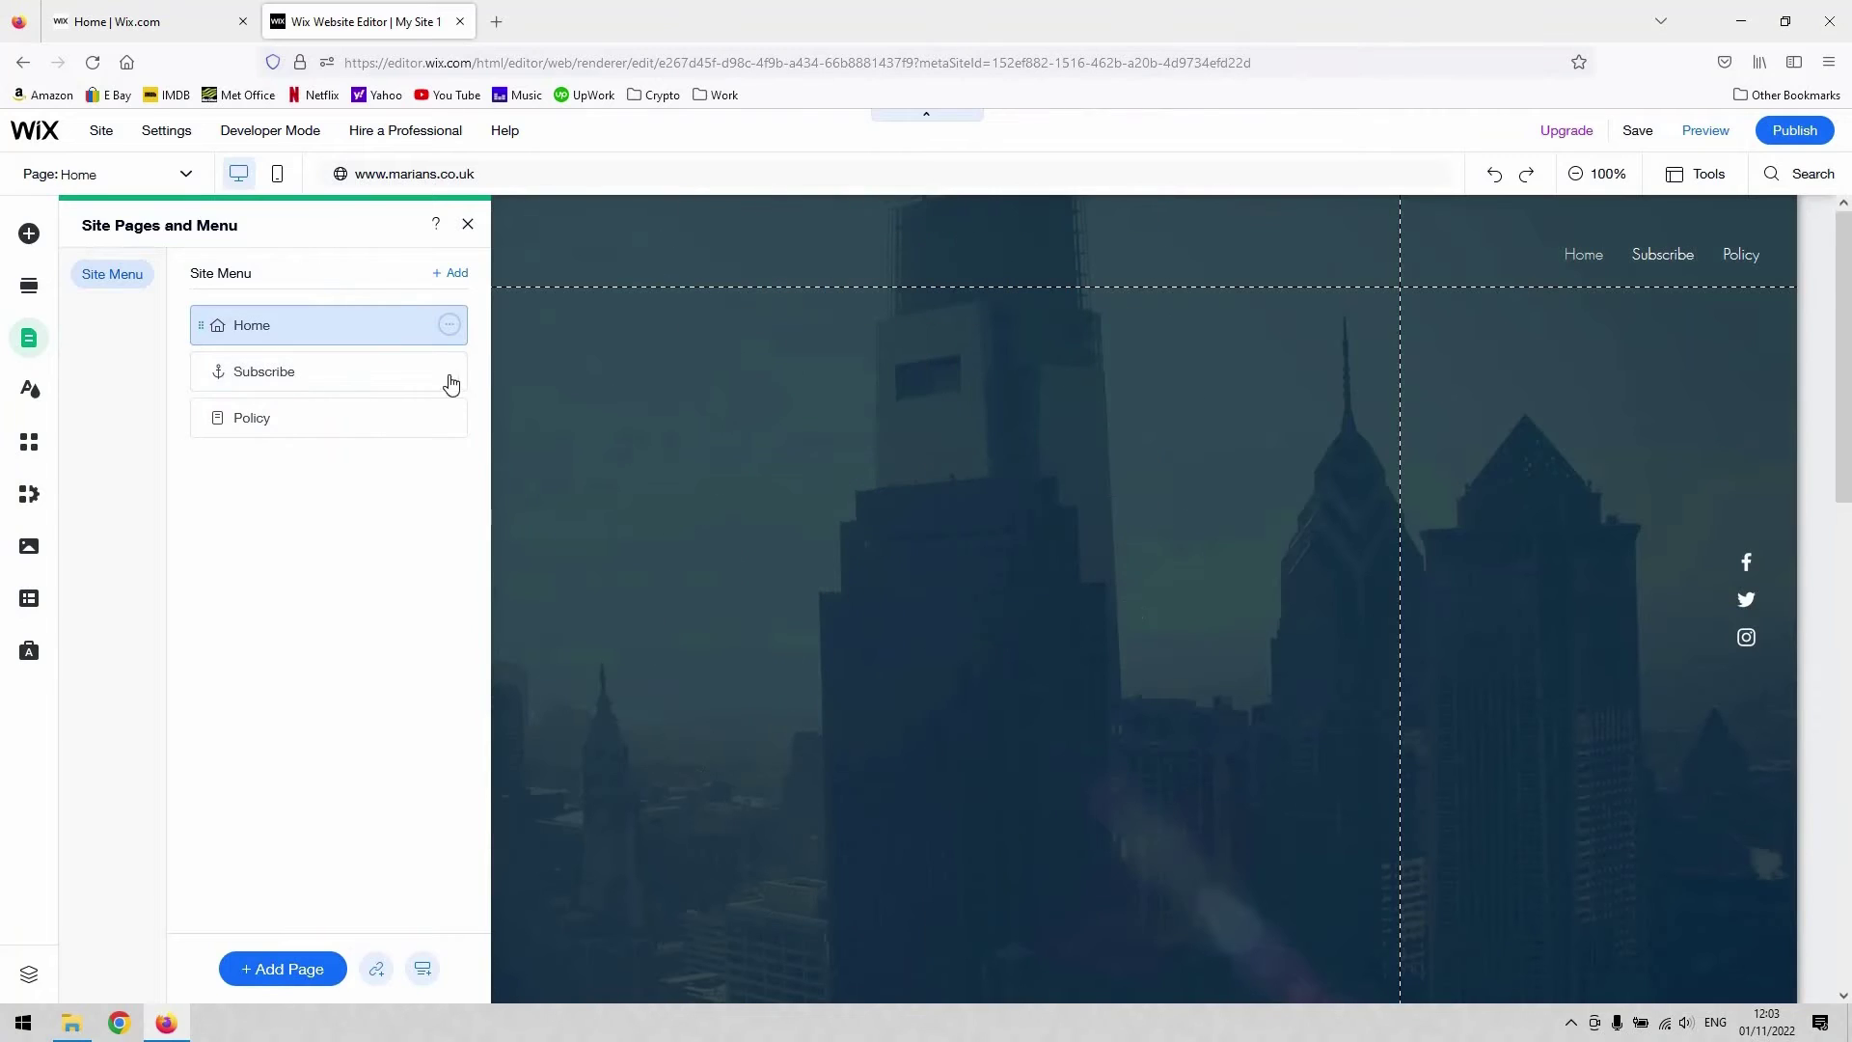
pyautogui.click(450, 372)
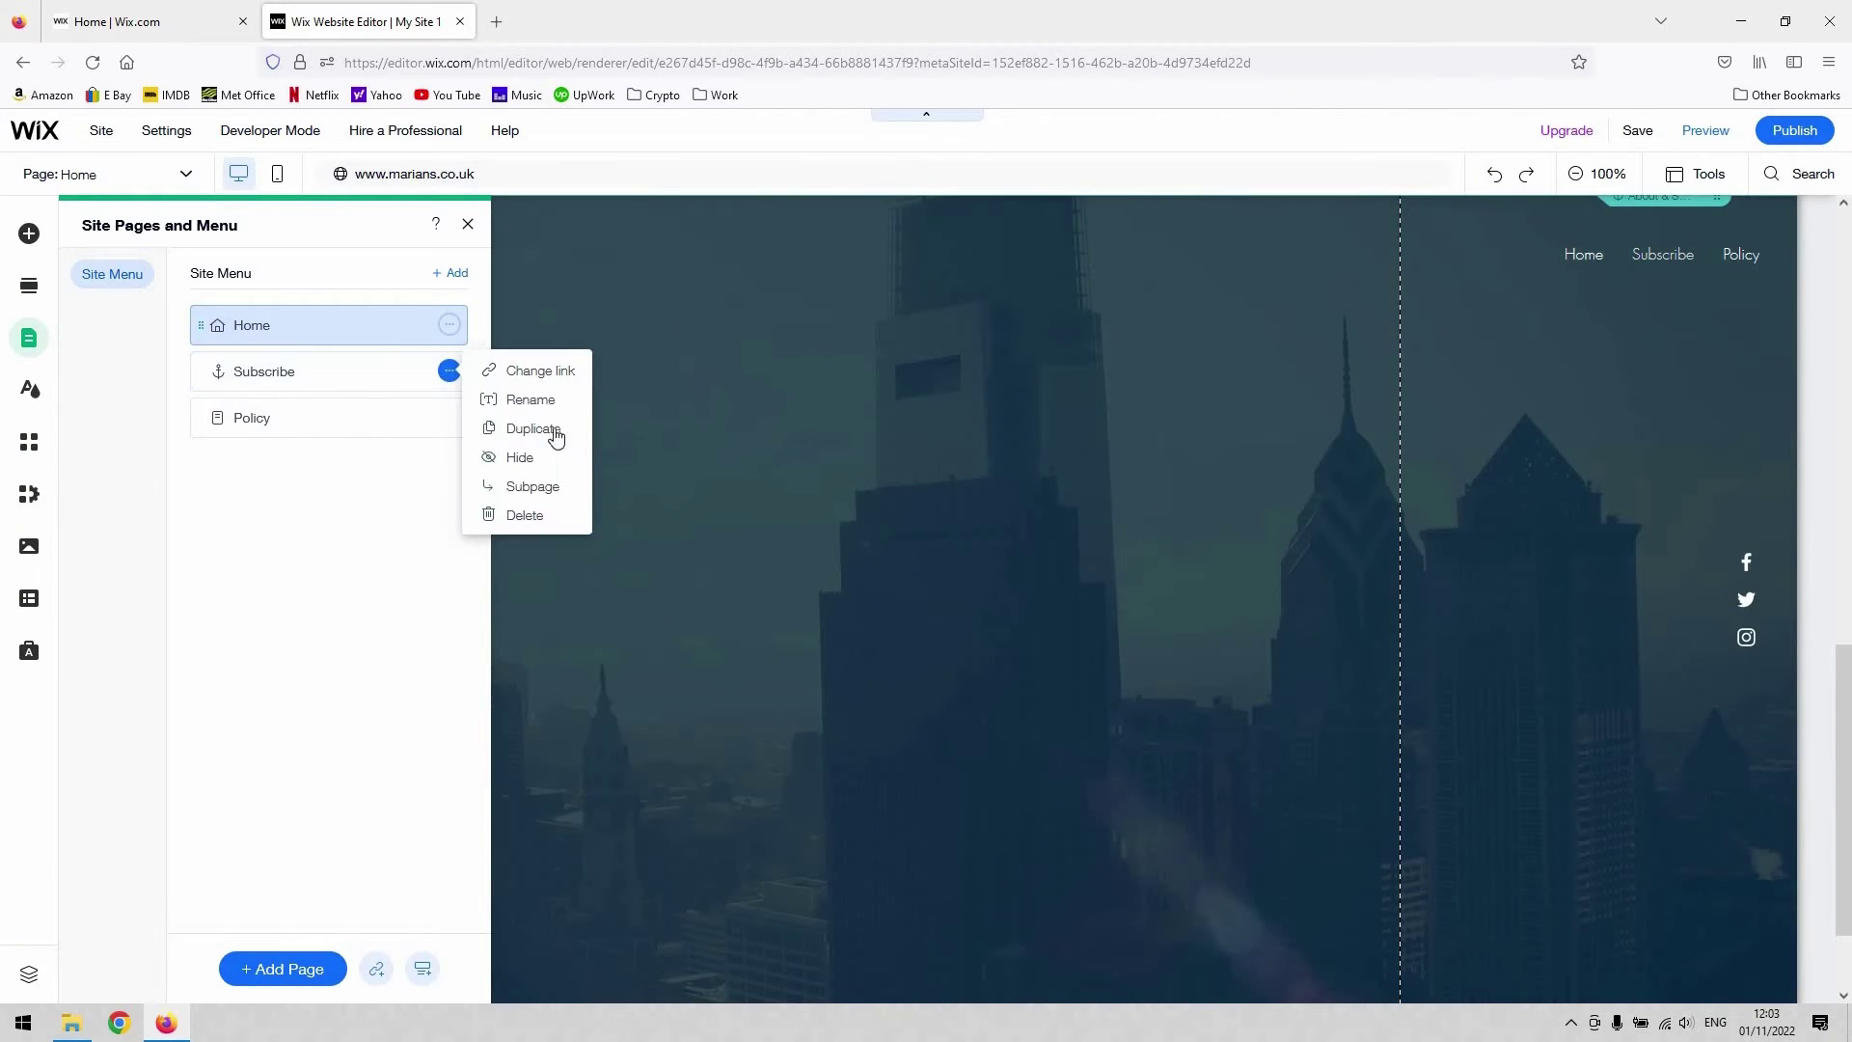
pyautogui.click(531, 486)
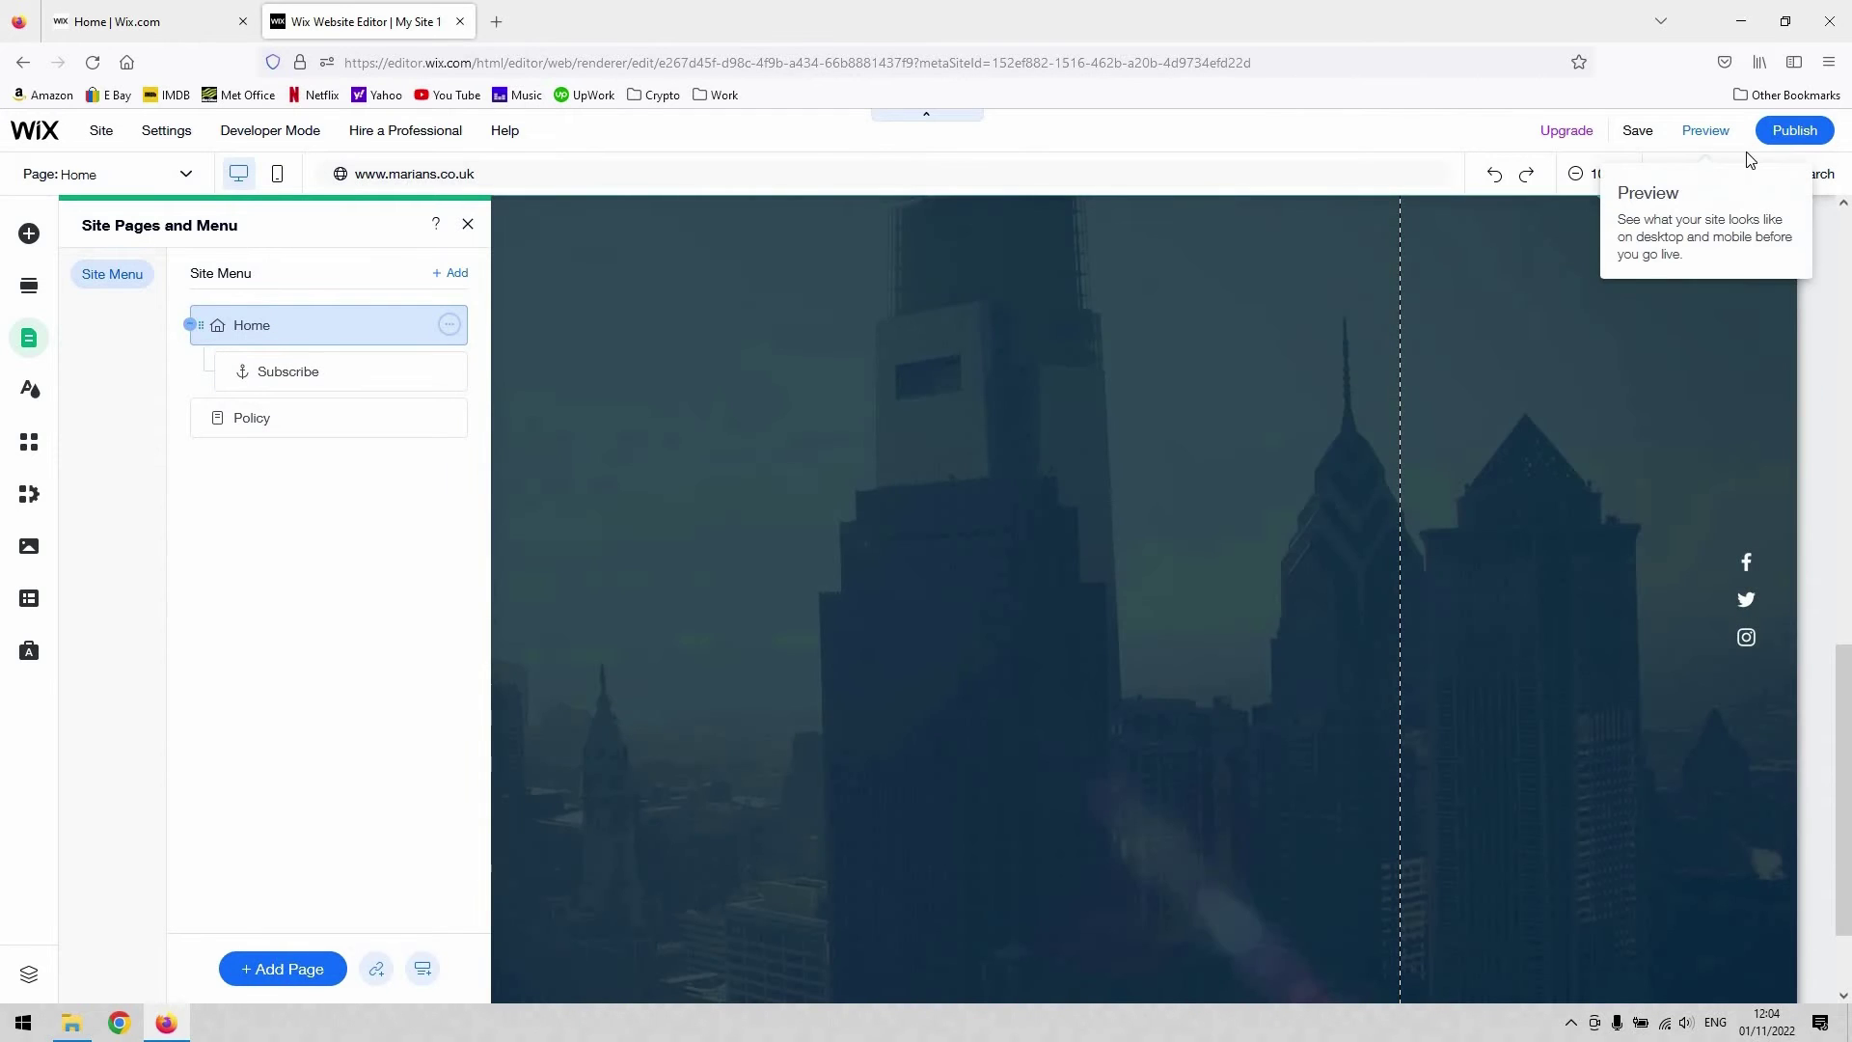
# Preview the site, check that Subscribe drops down beneath Home, and go back to the editor
pyautogui.click(1705, 130)
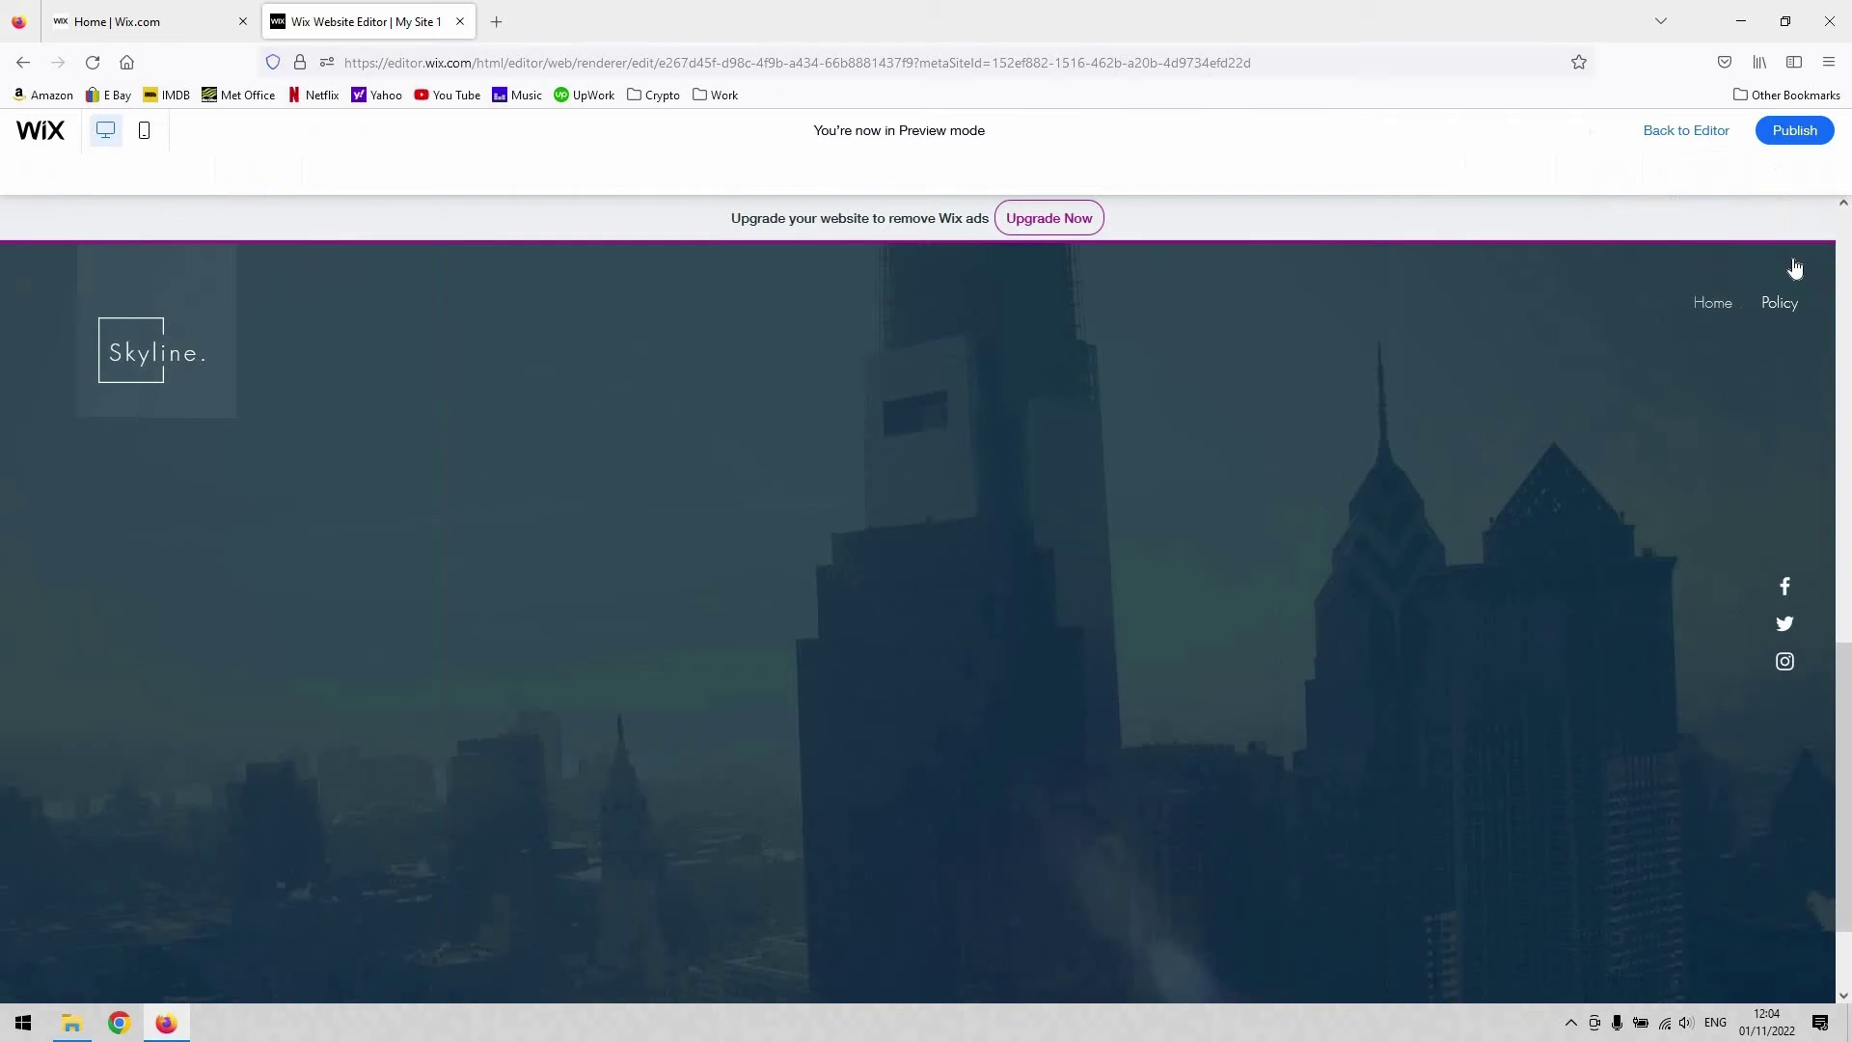
pyautogui.moveTo(1715, 270)
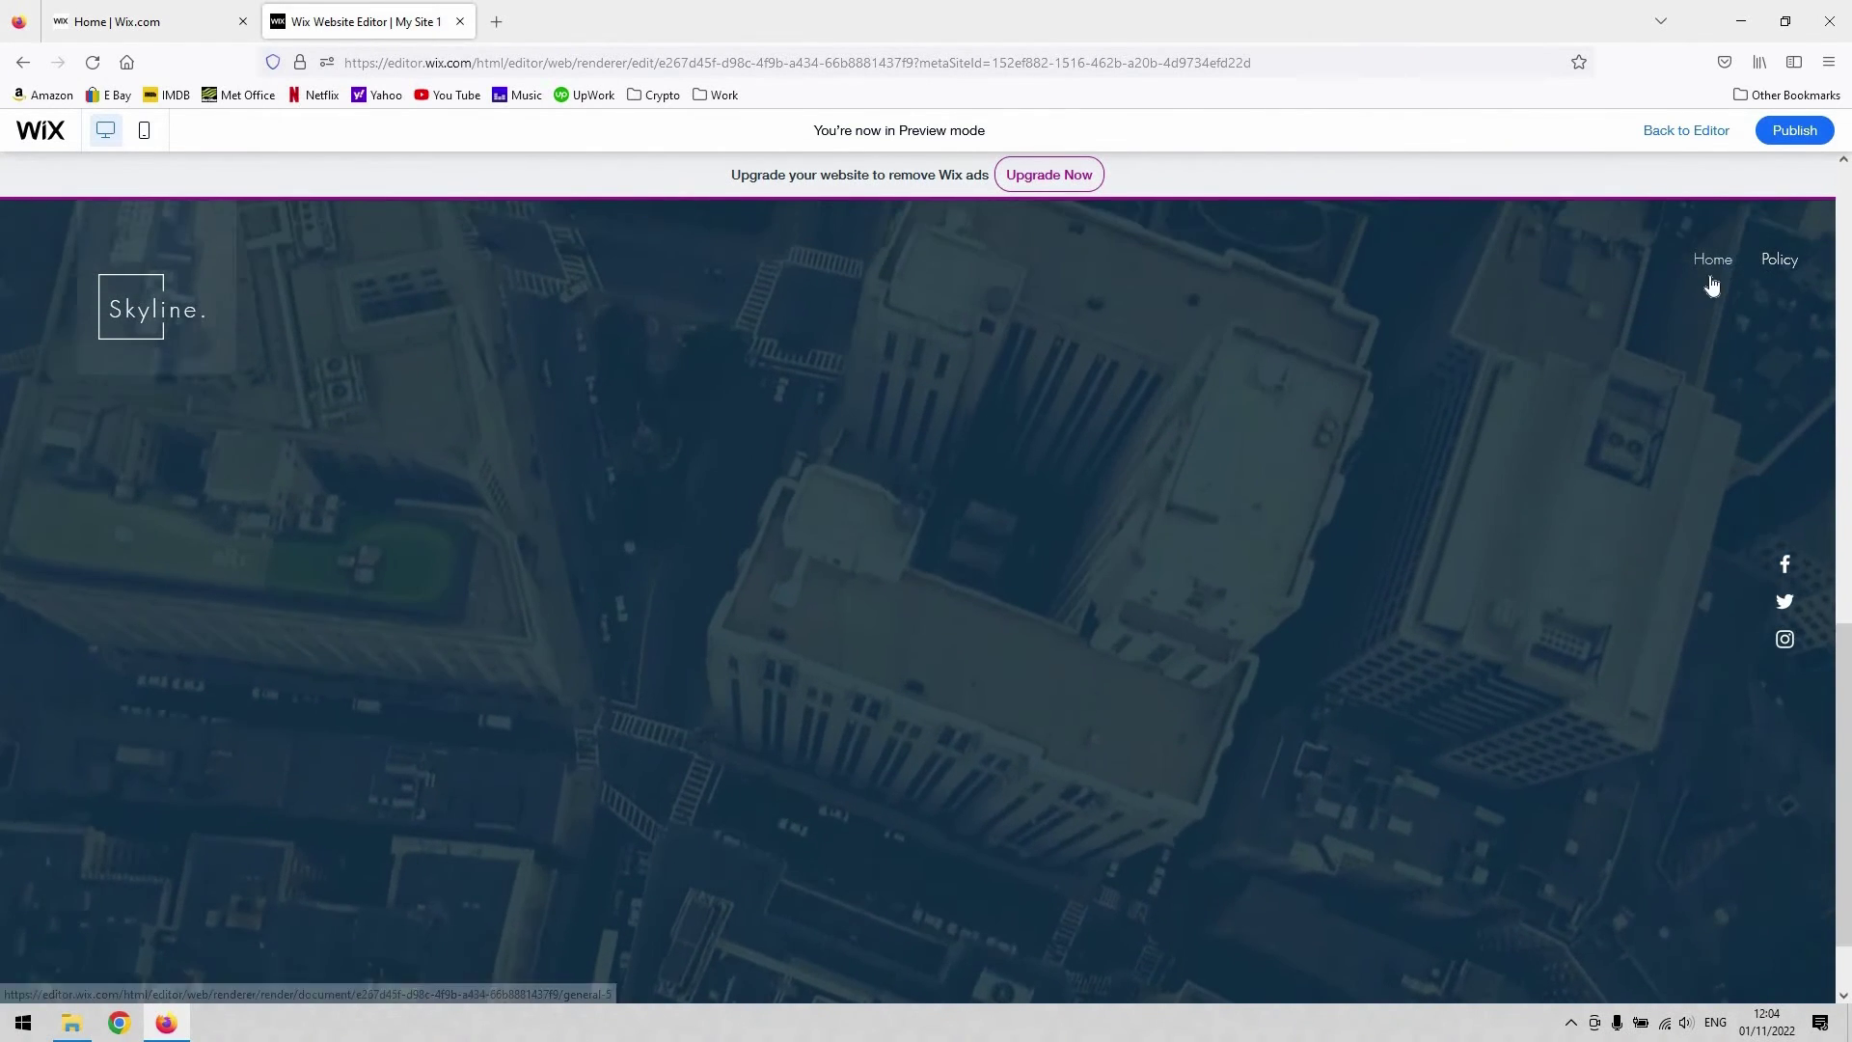
pyautogui.moveTo(1716, 327)
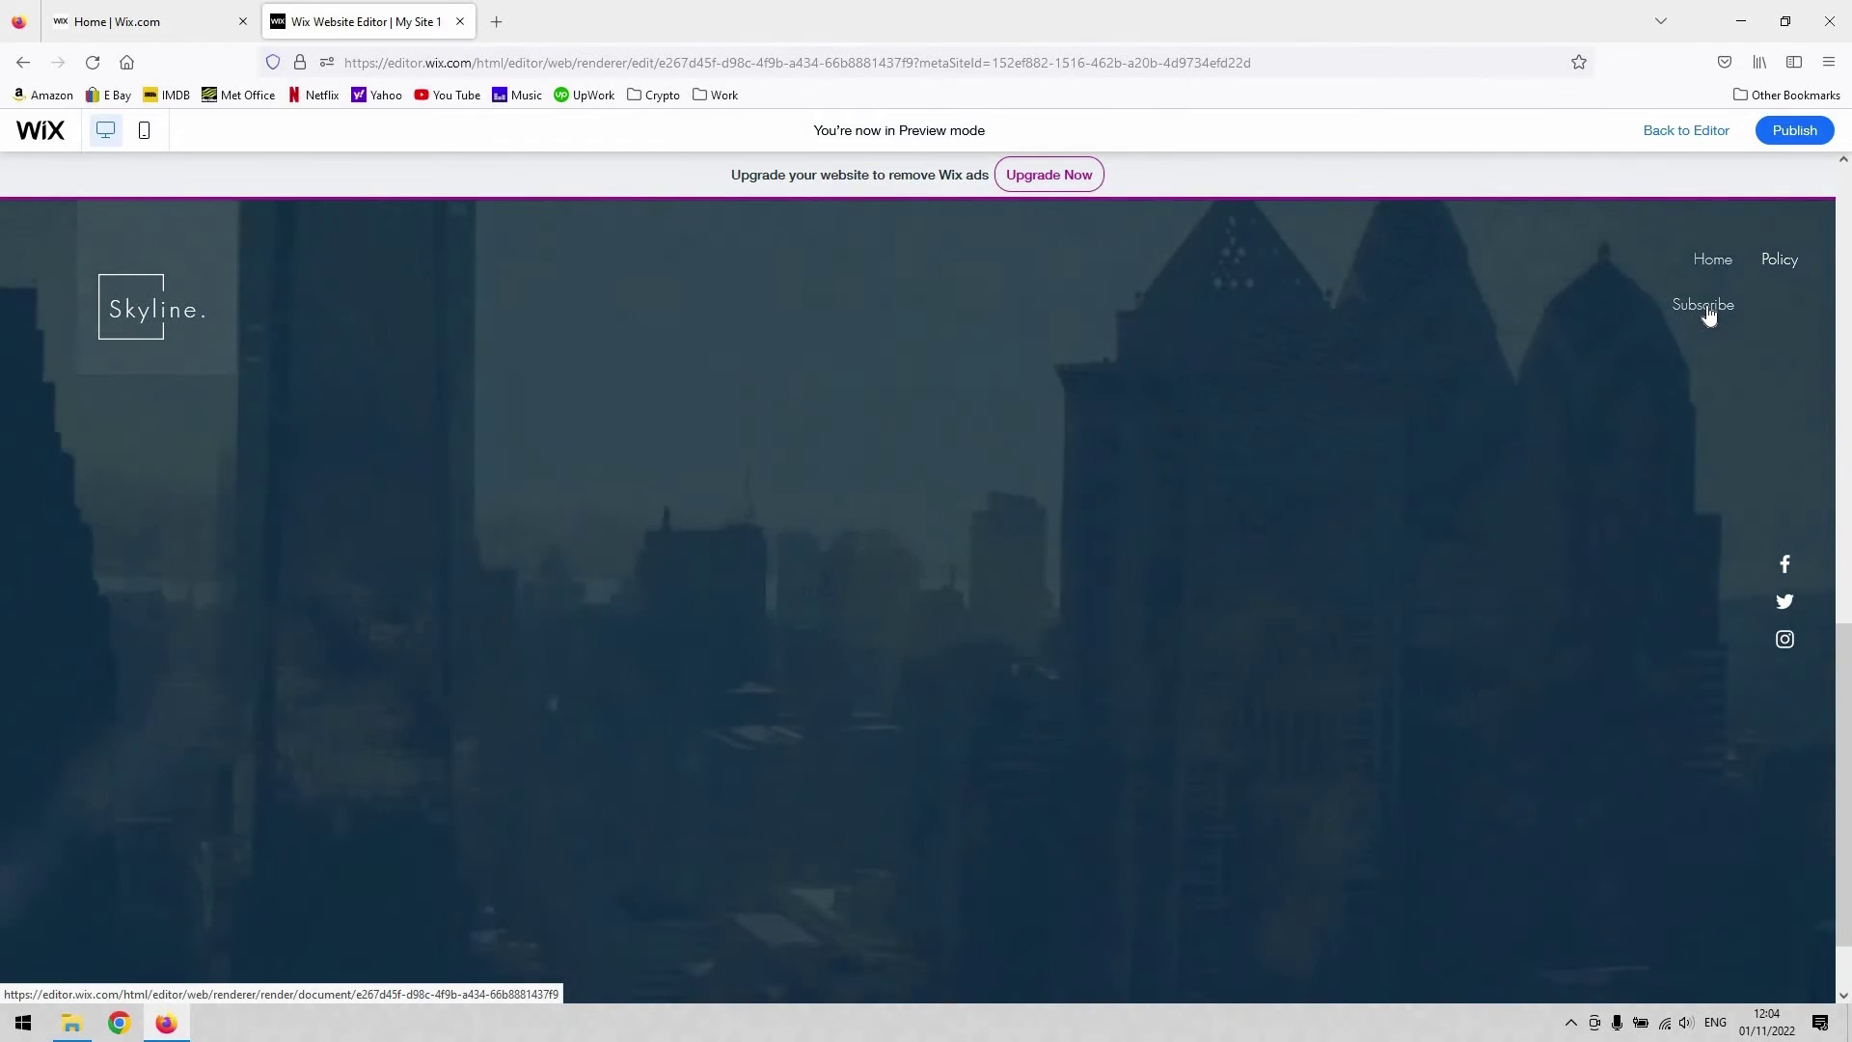
pyautogui.click(1685, 133)
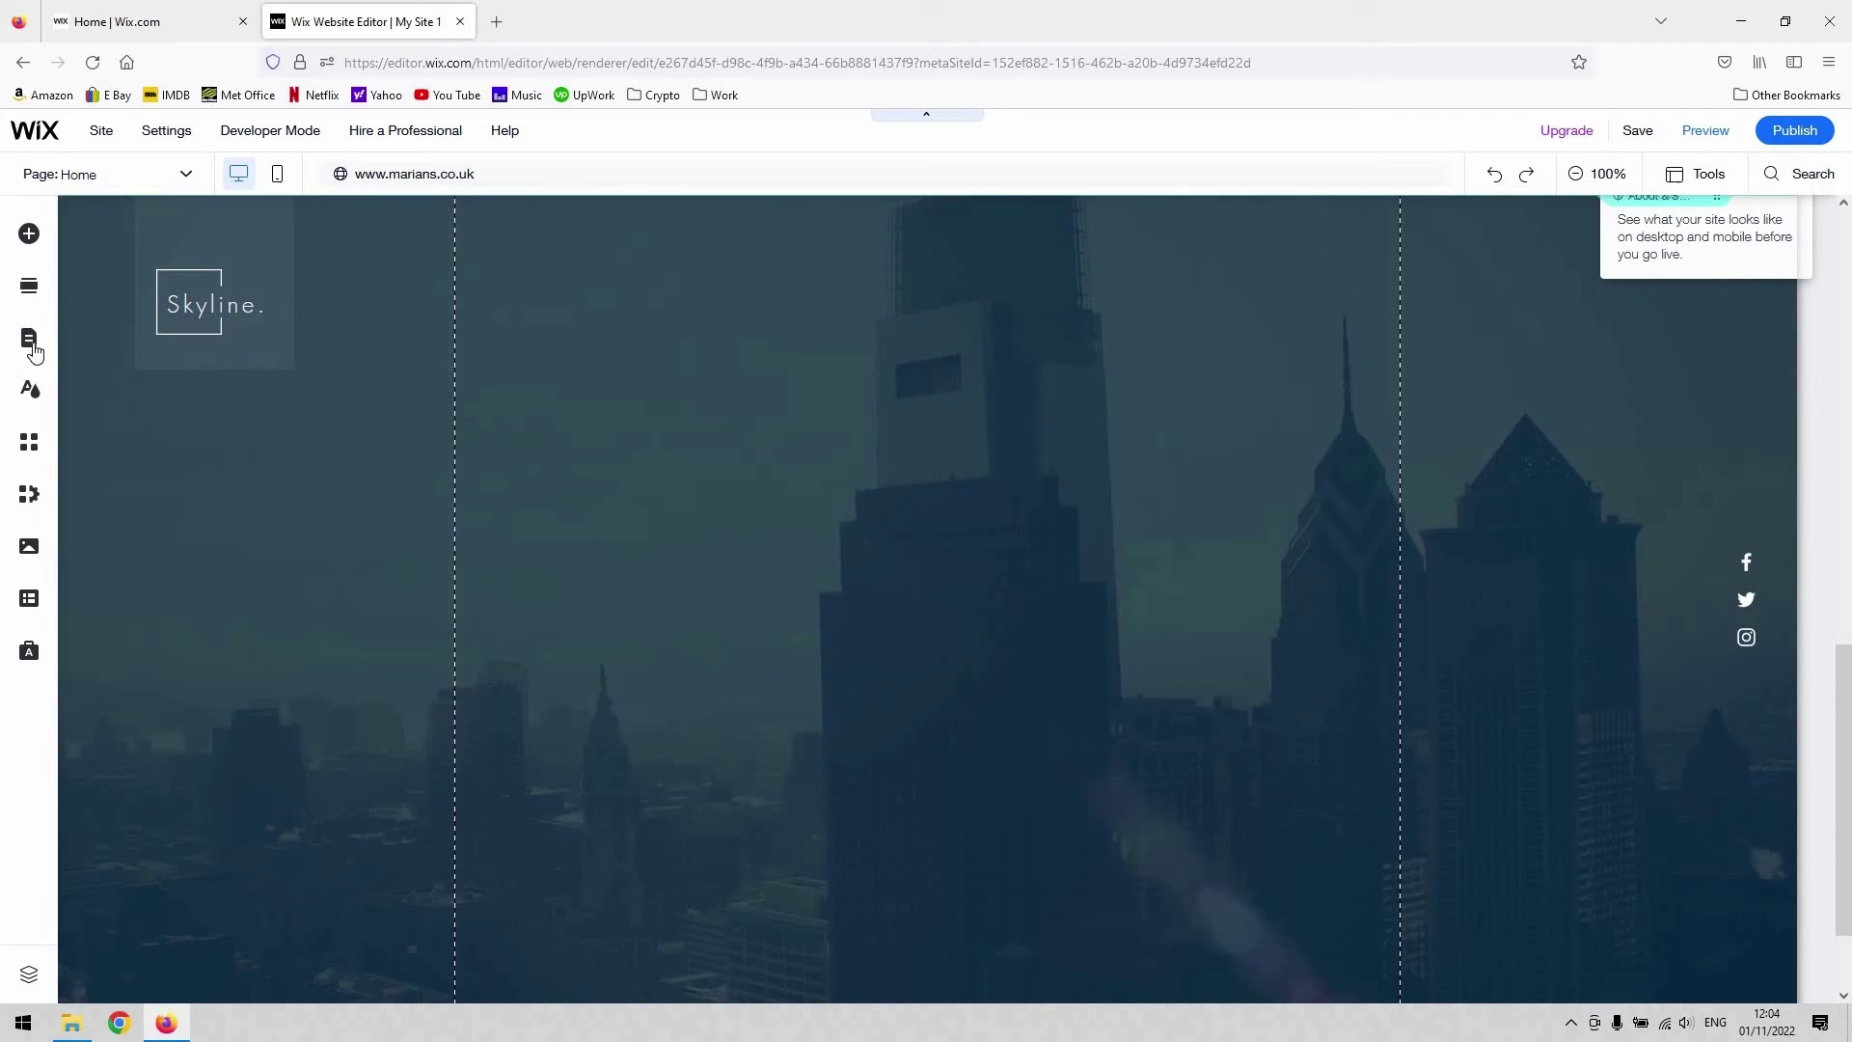
# Make Policy a second subpage under Home beside Subscribe, then preview the site
pyautogui.click(30, 340)
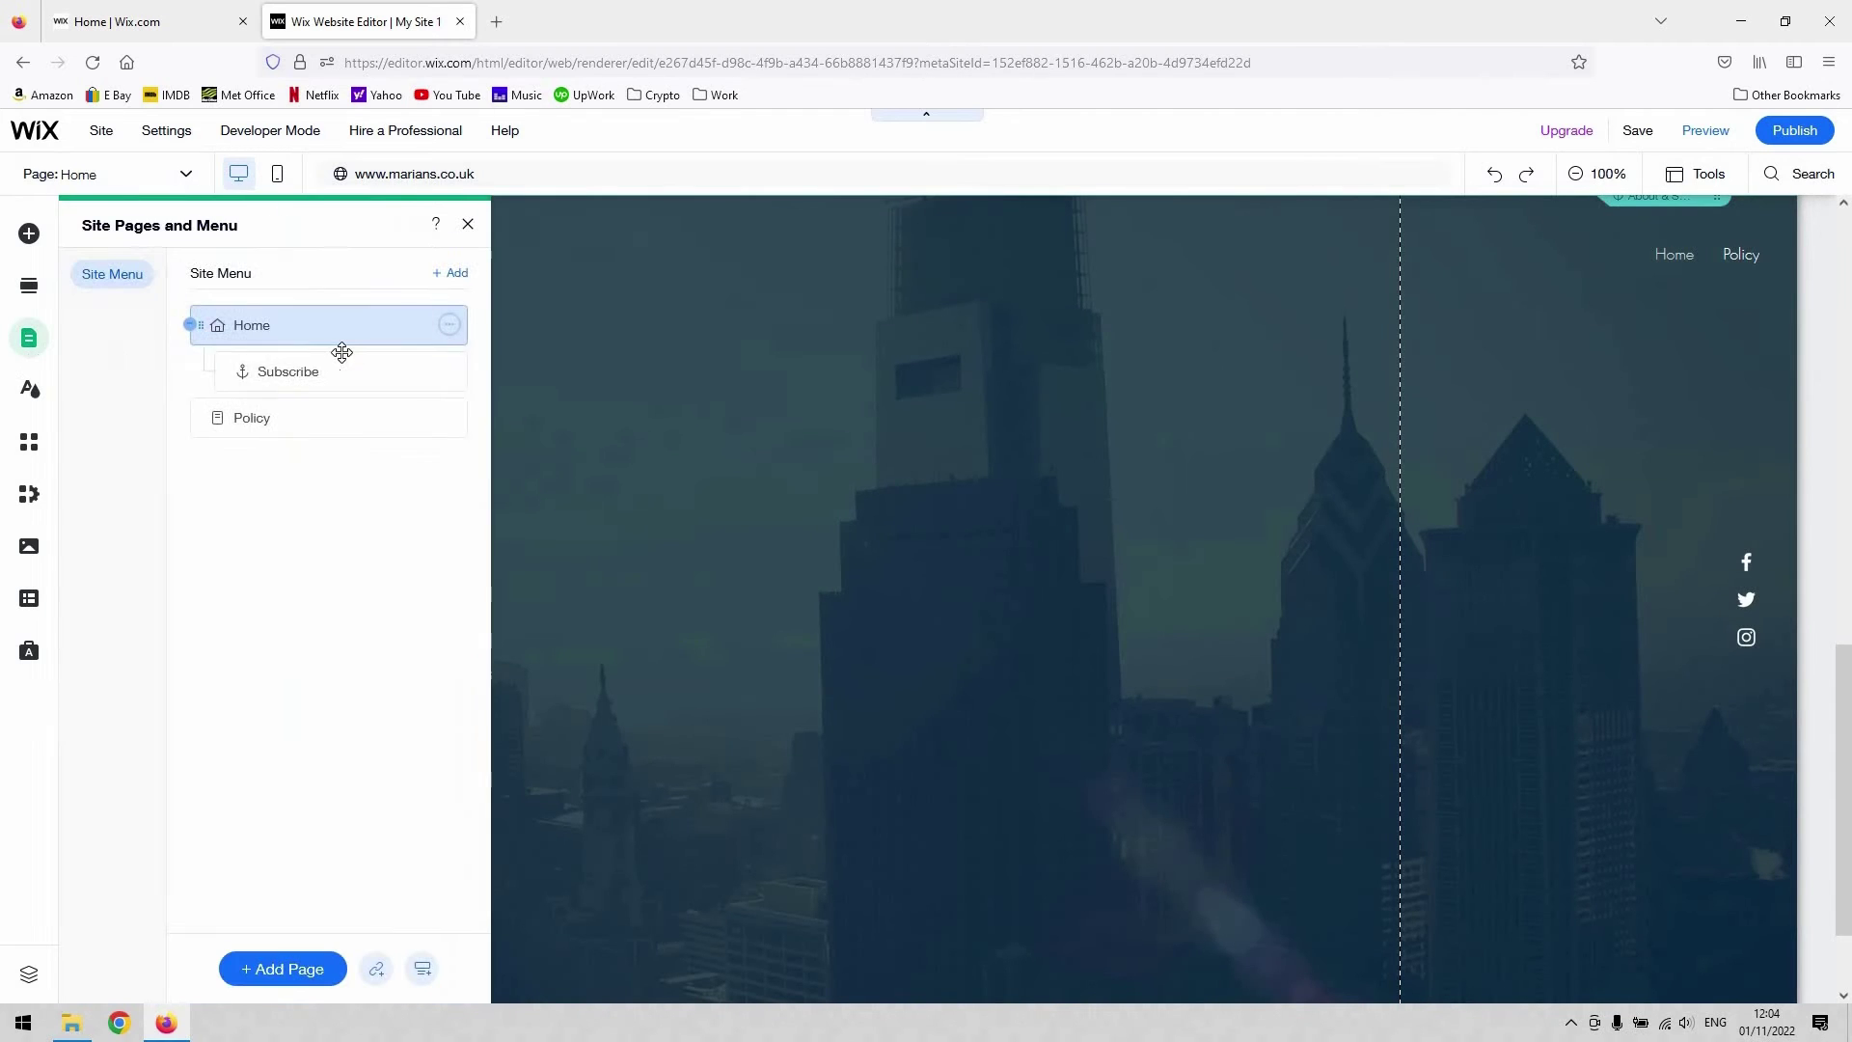
pyautogui.click(309, 422)
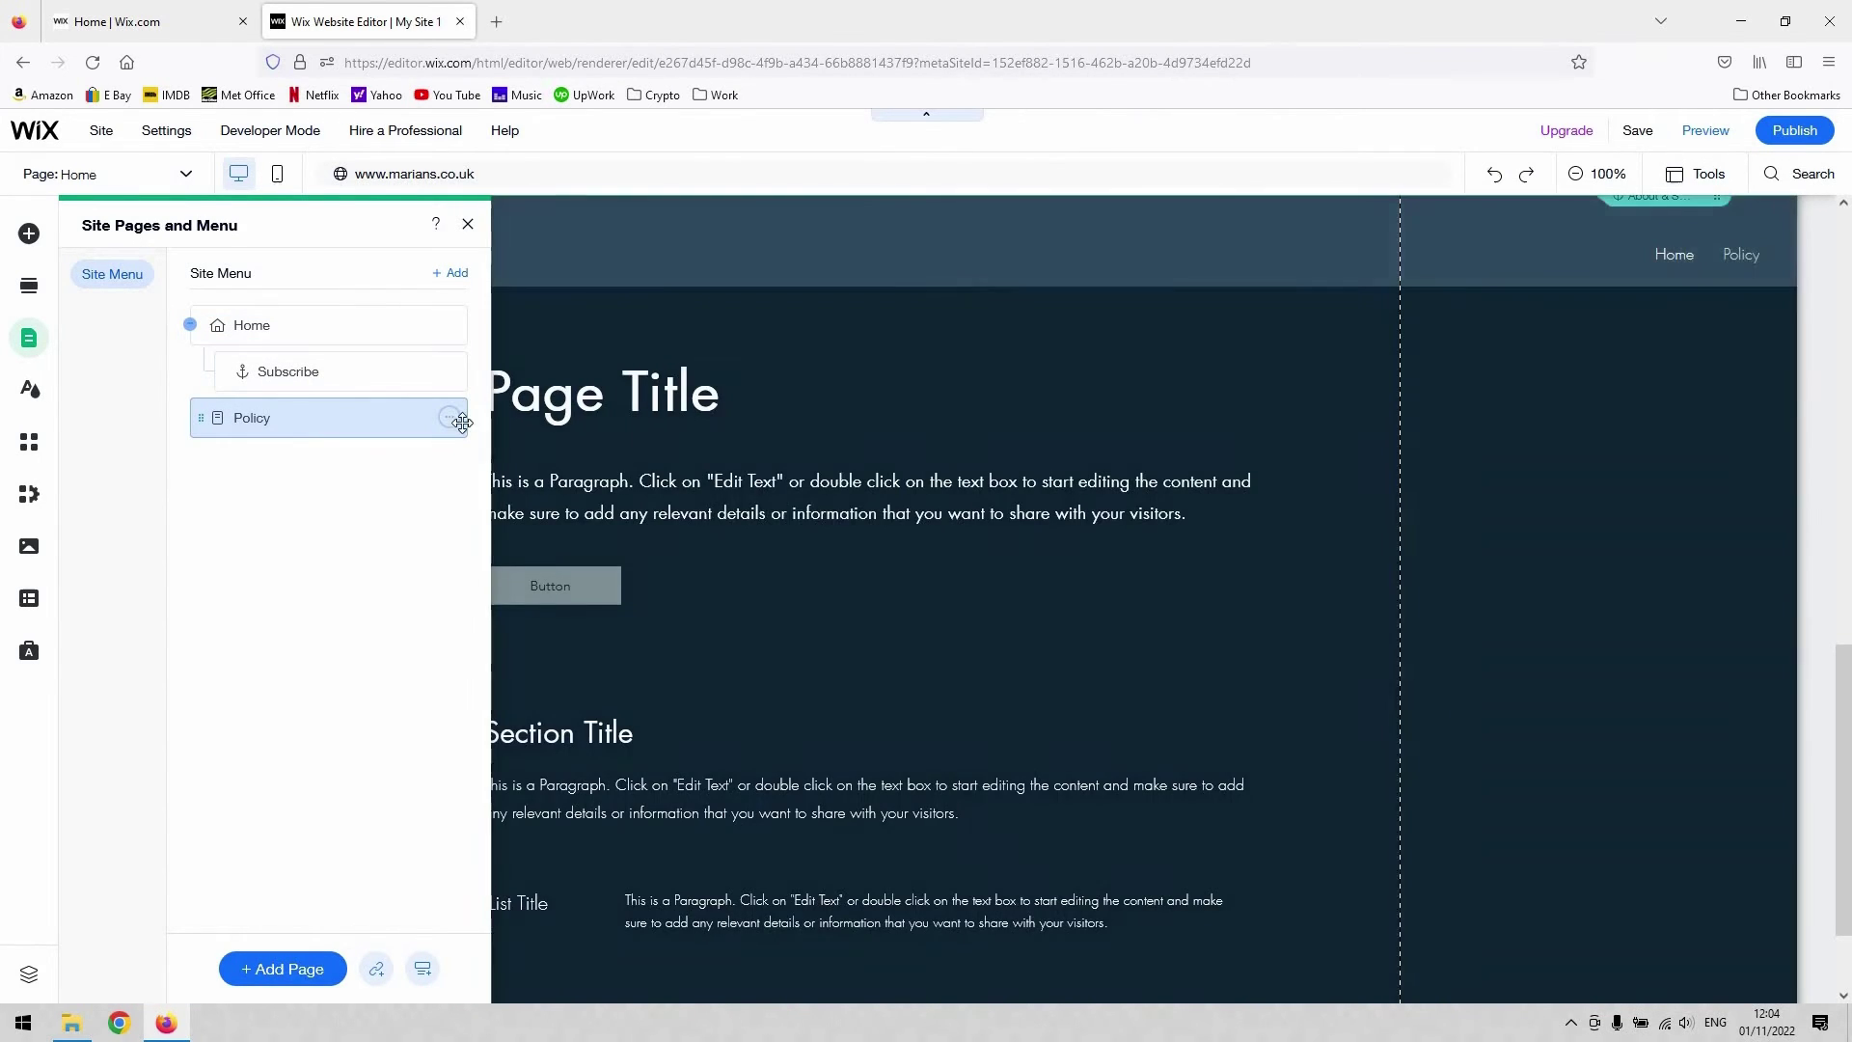
pyautogui.click(449, 418)
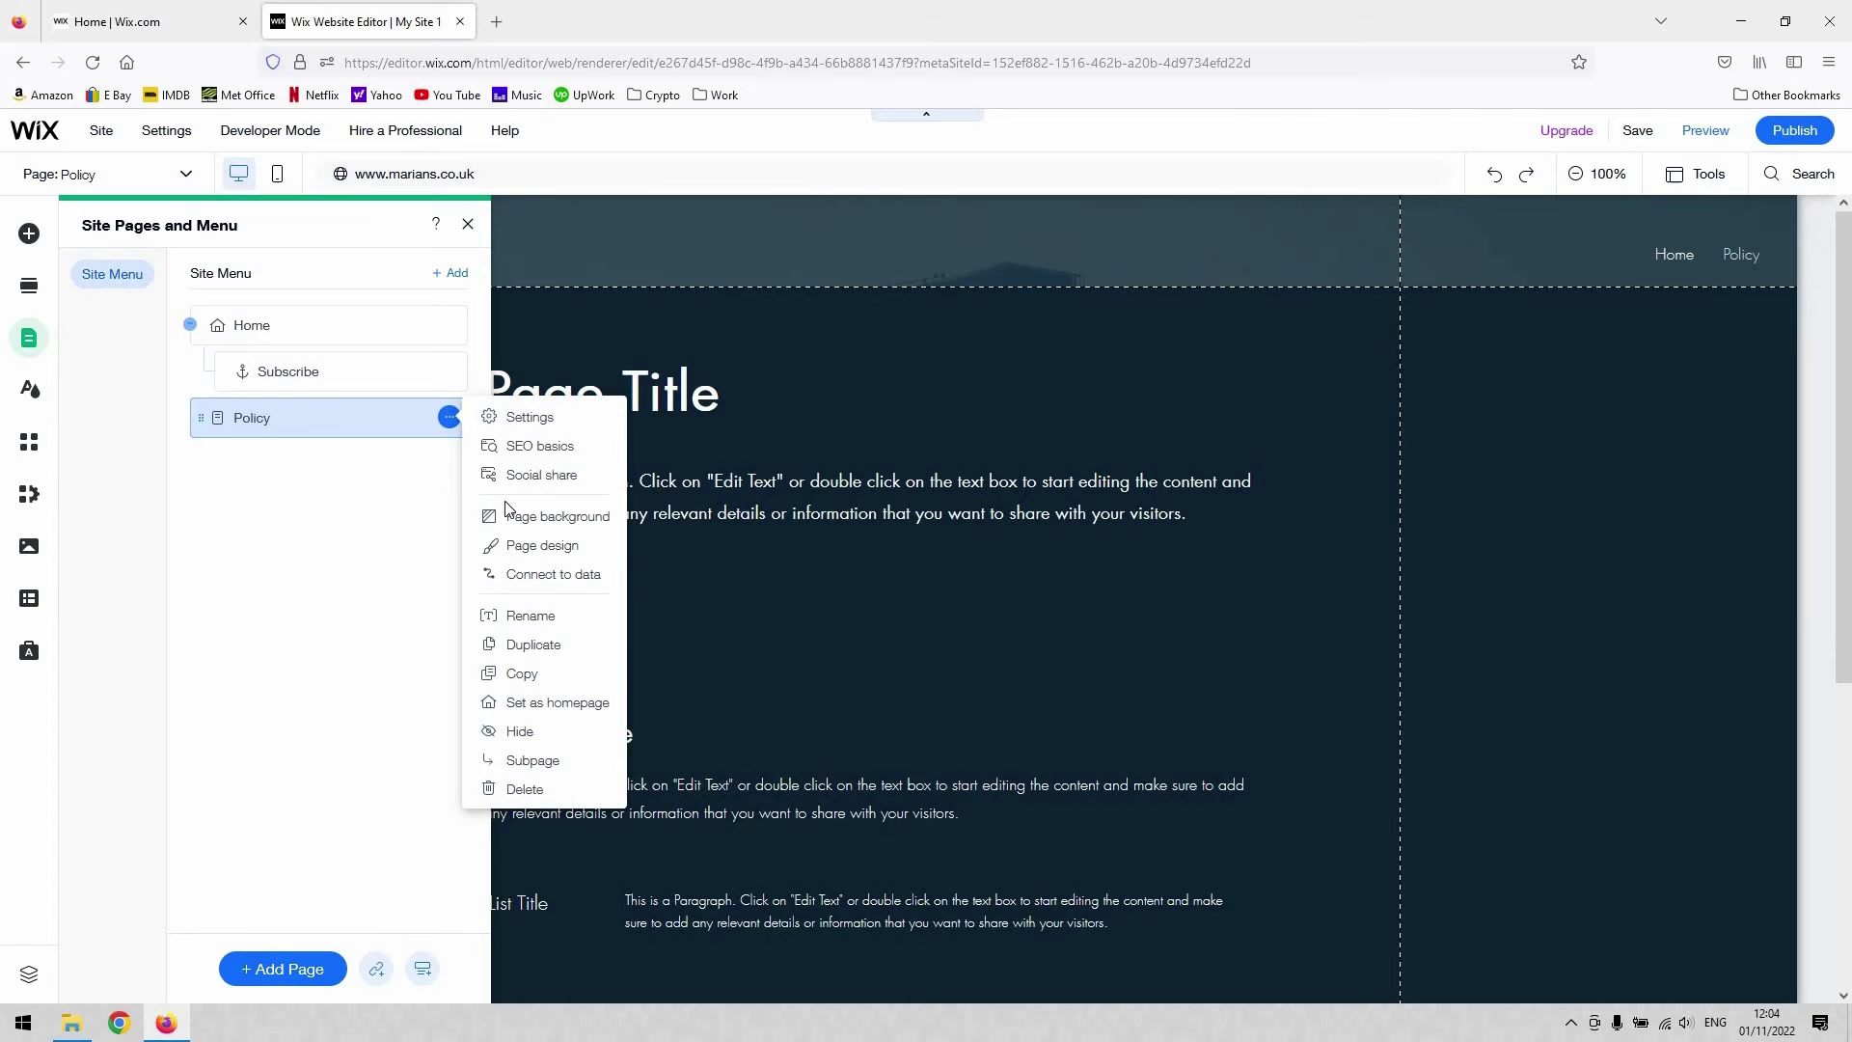
pyautogui.click(532, 762)
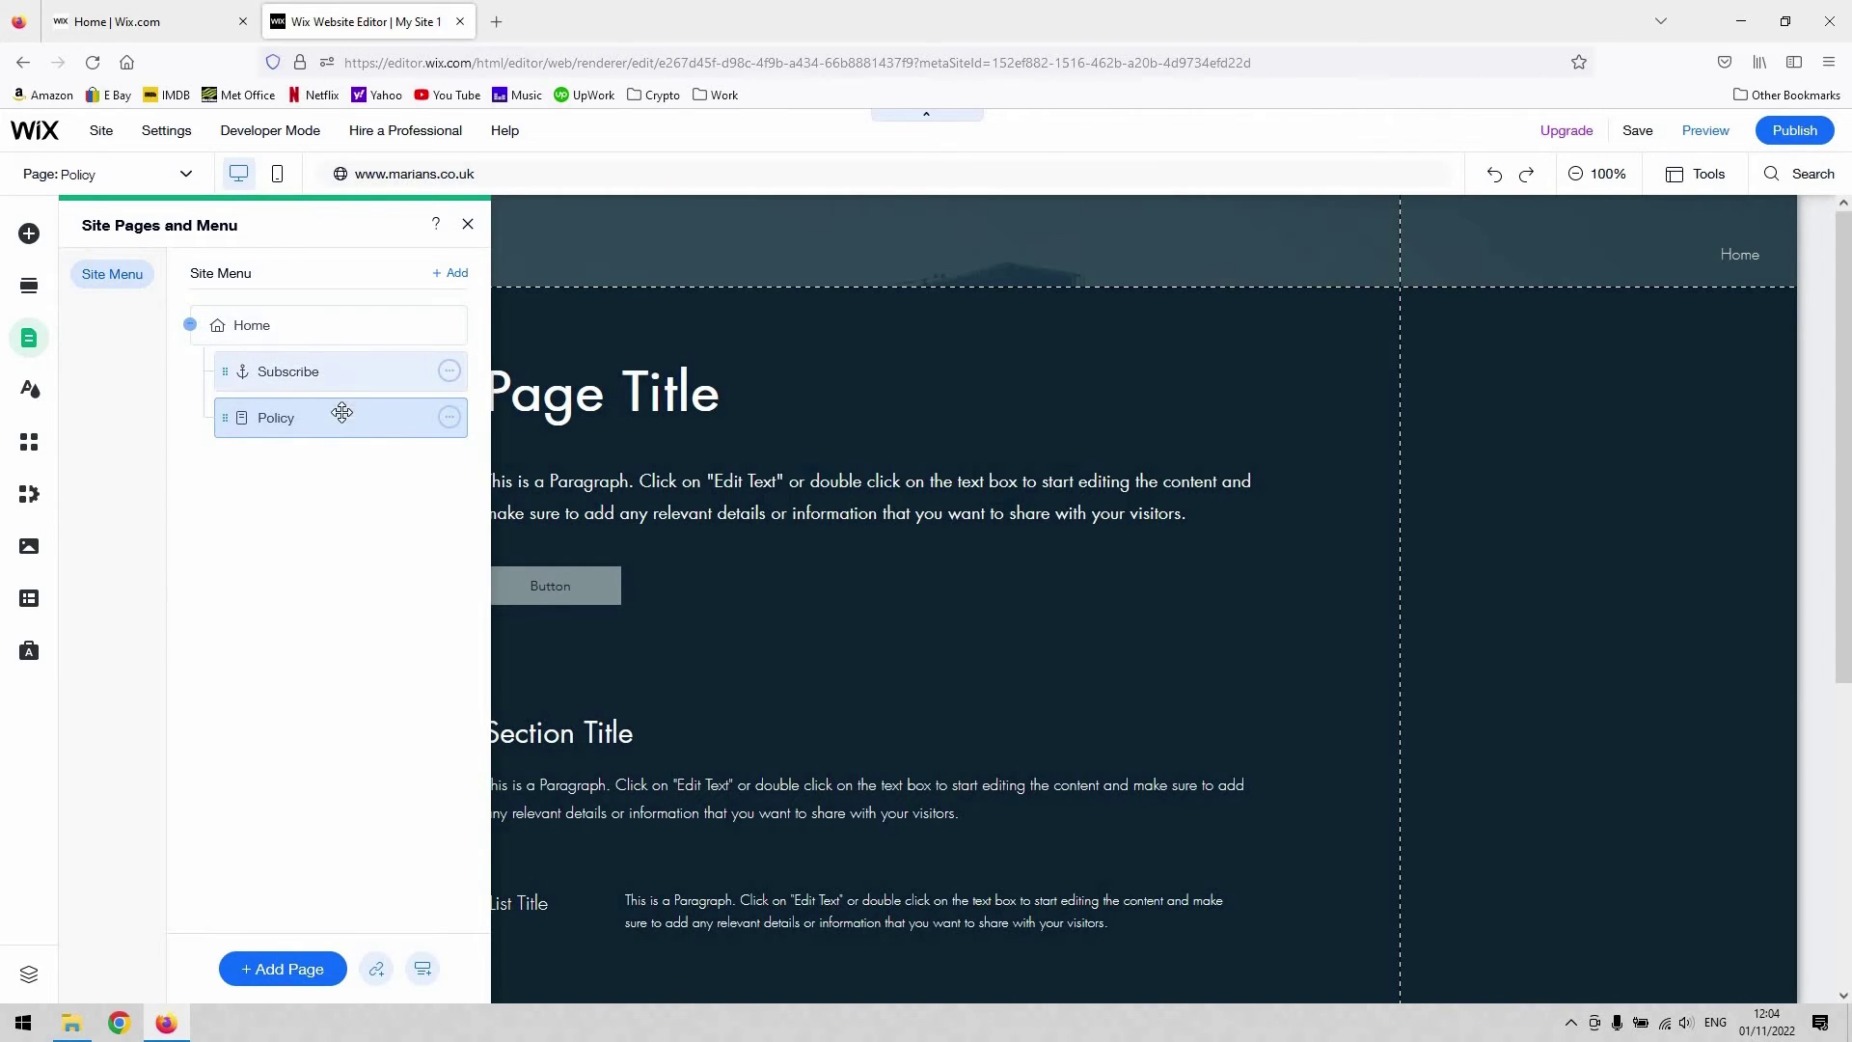
pyautogui.click(1704, 133)
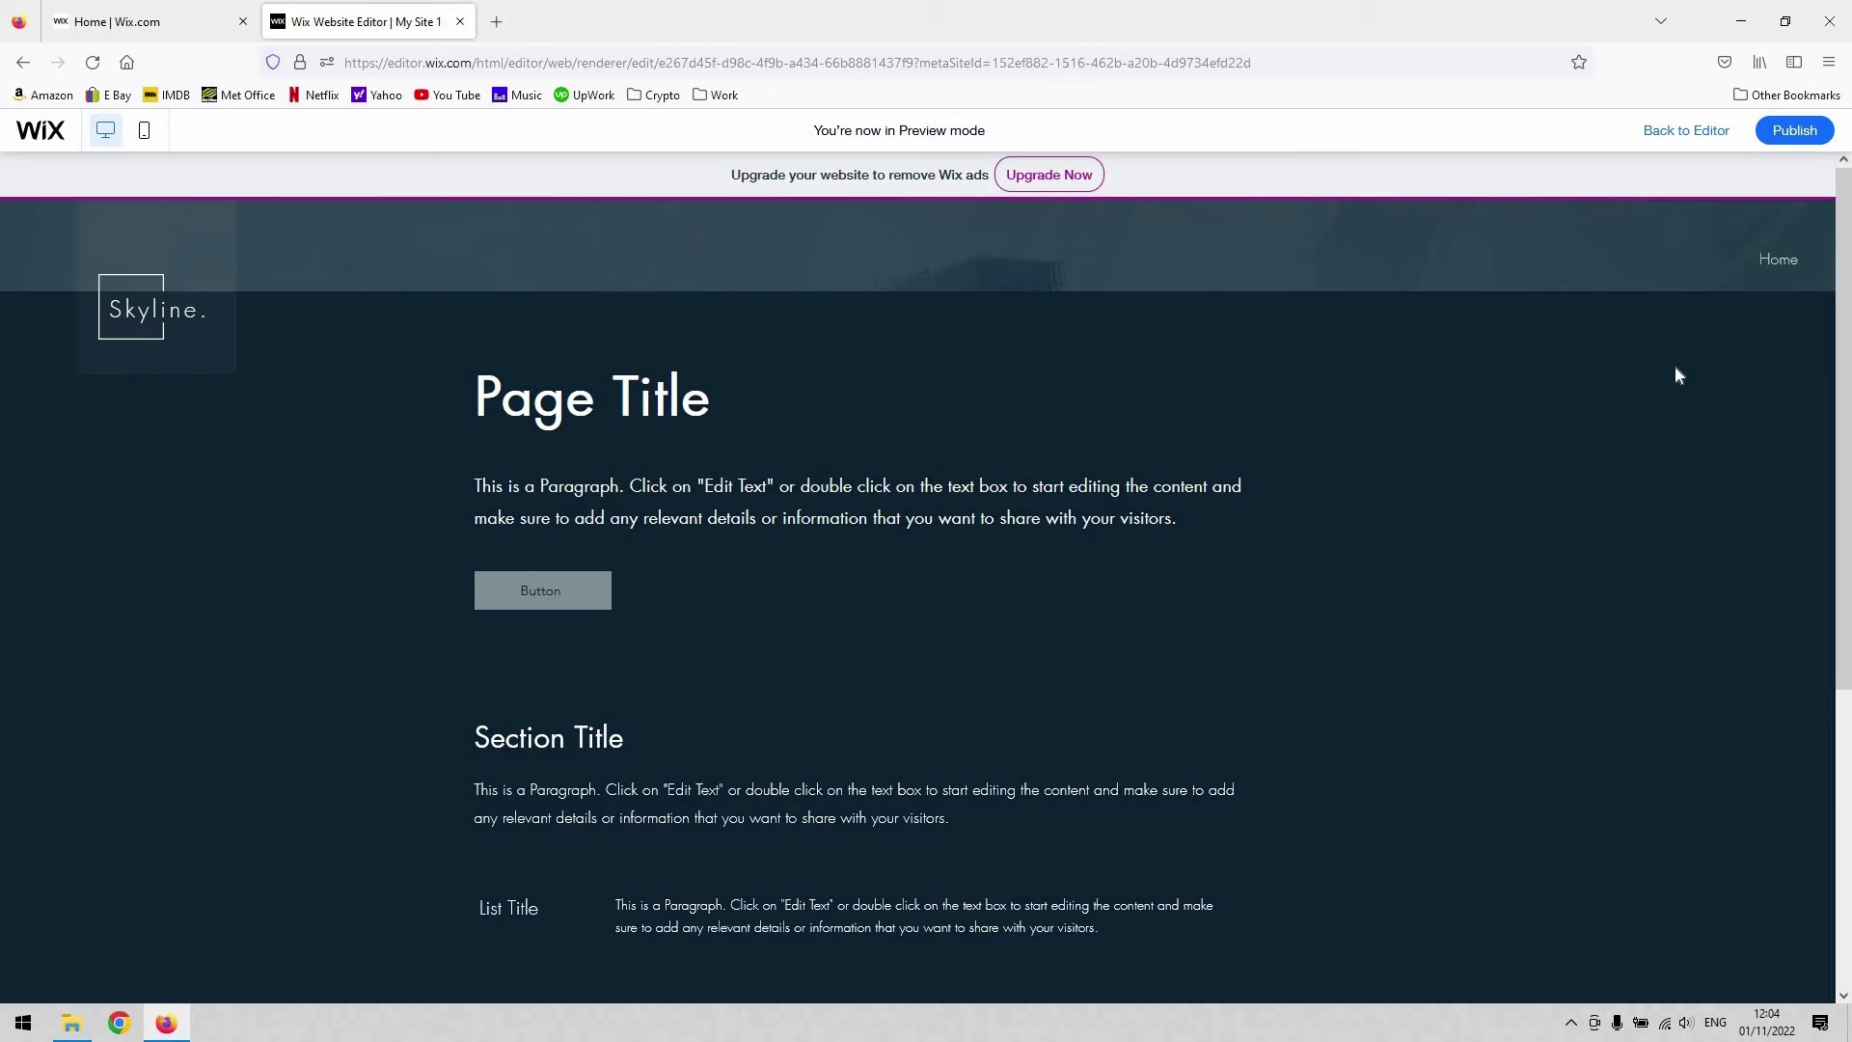
# Check in preview that Home drops down both Subscribe and Policy, then go back to the editor
pyautogui.moveTo(1794, 265)
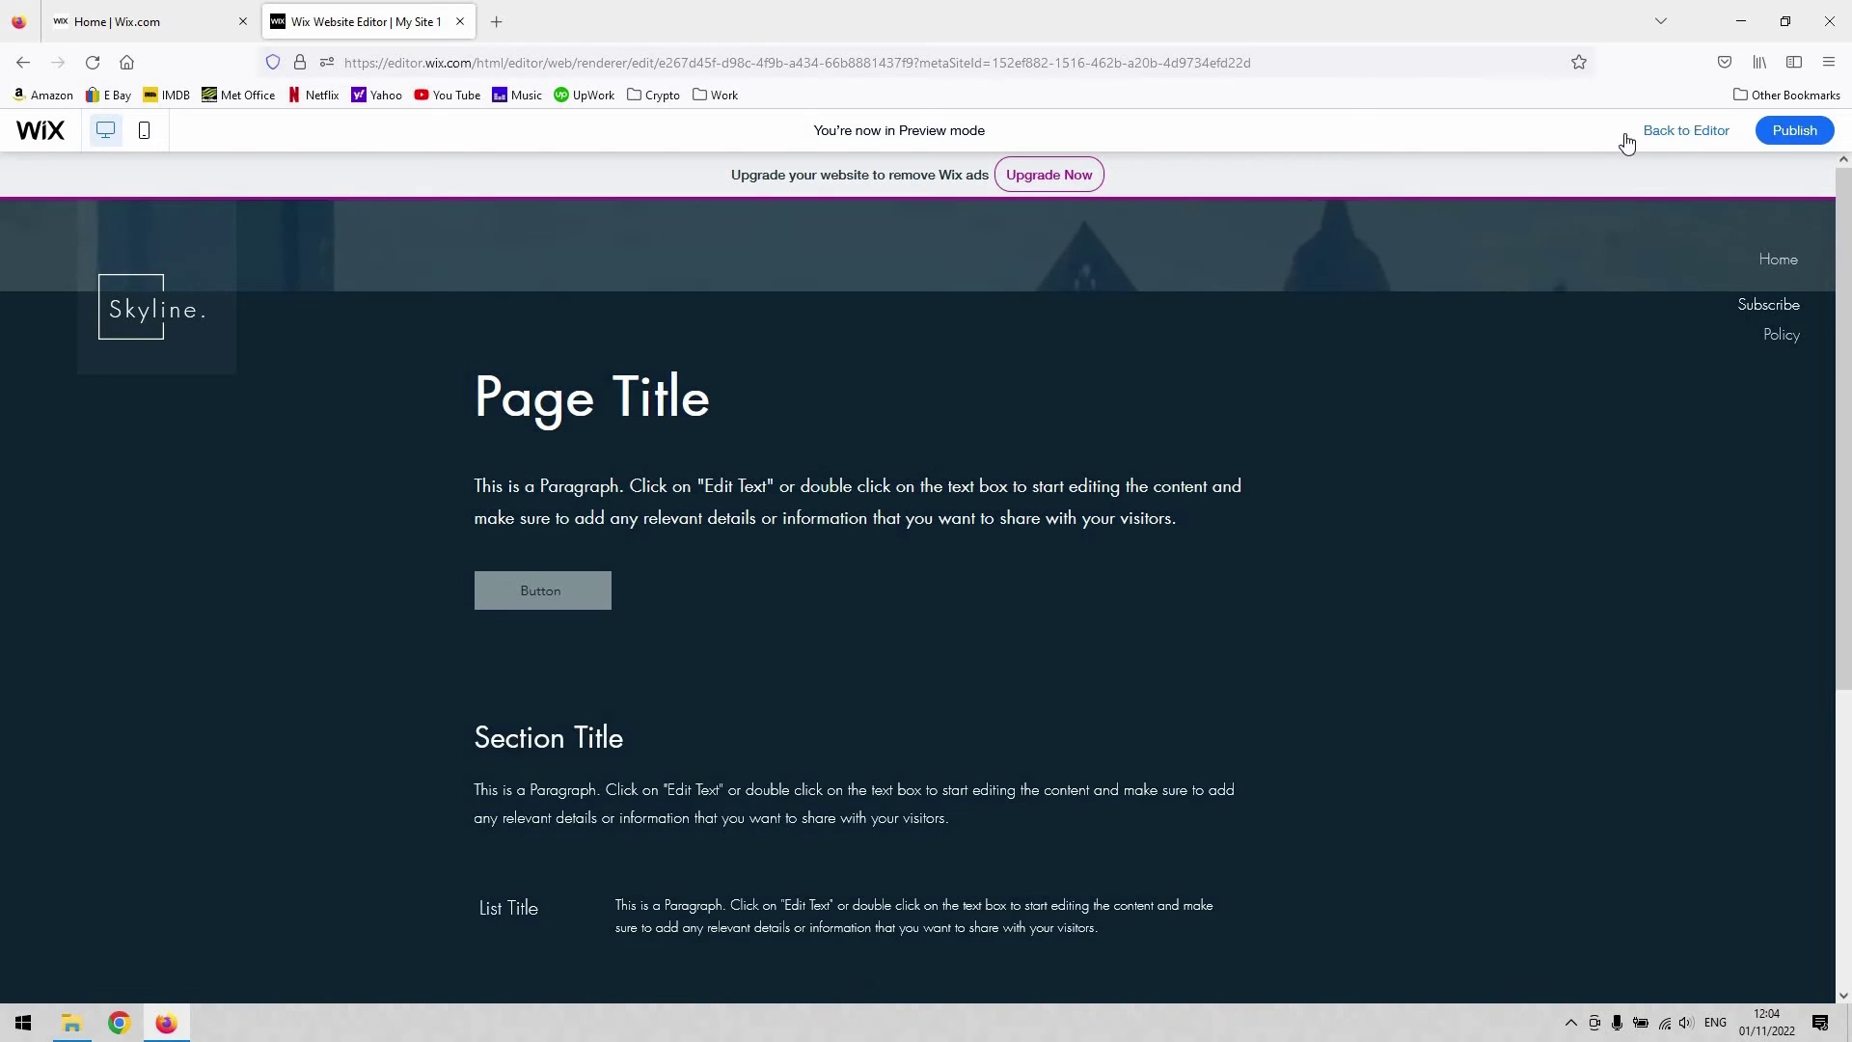
pyautogui.click(1683, 131)
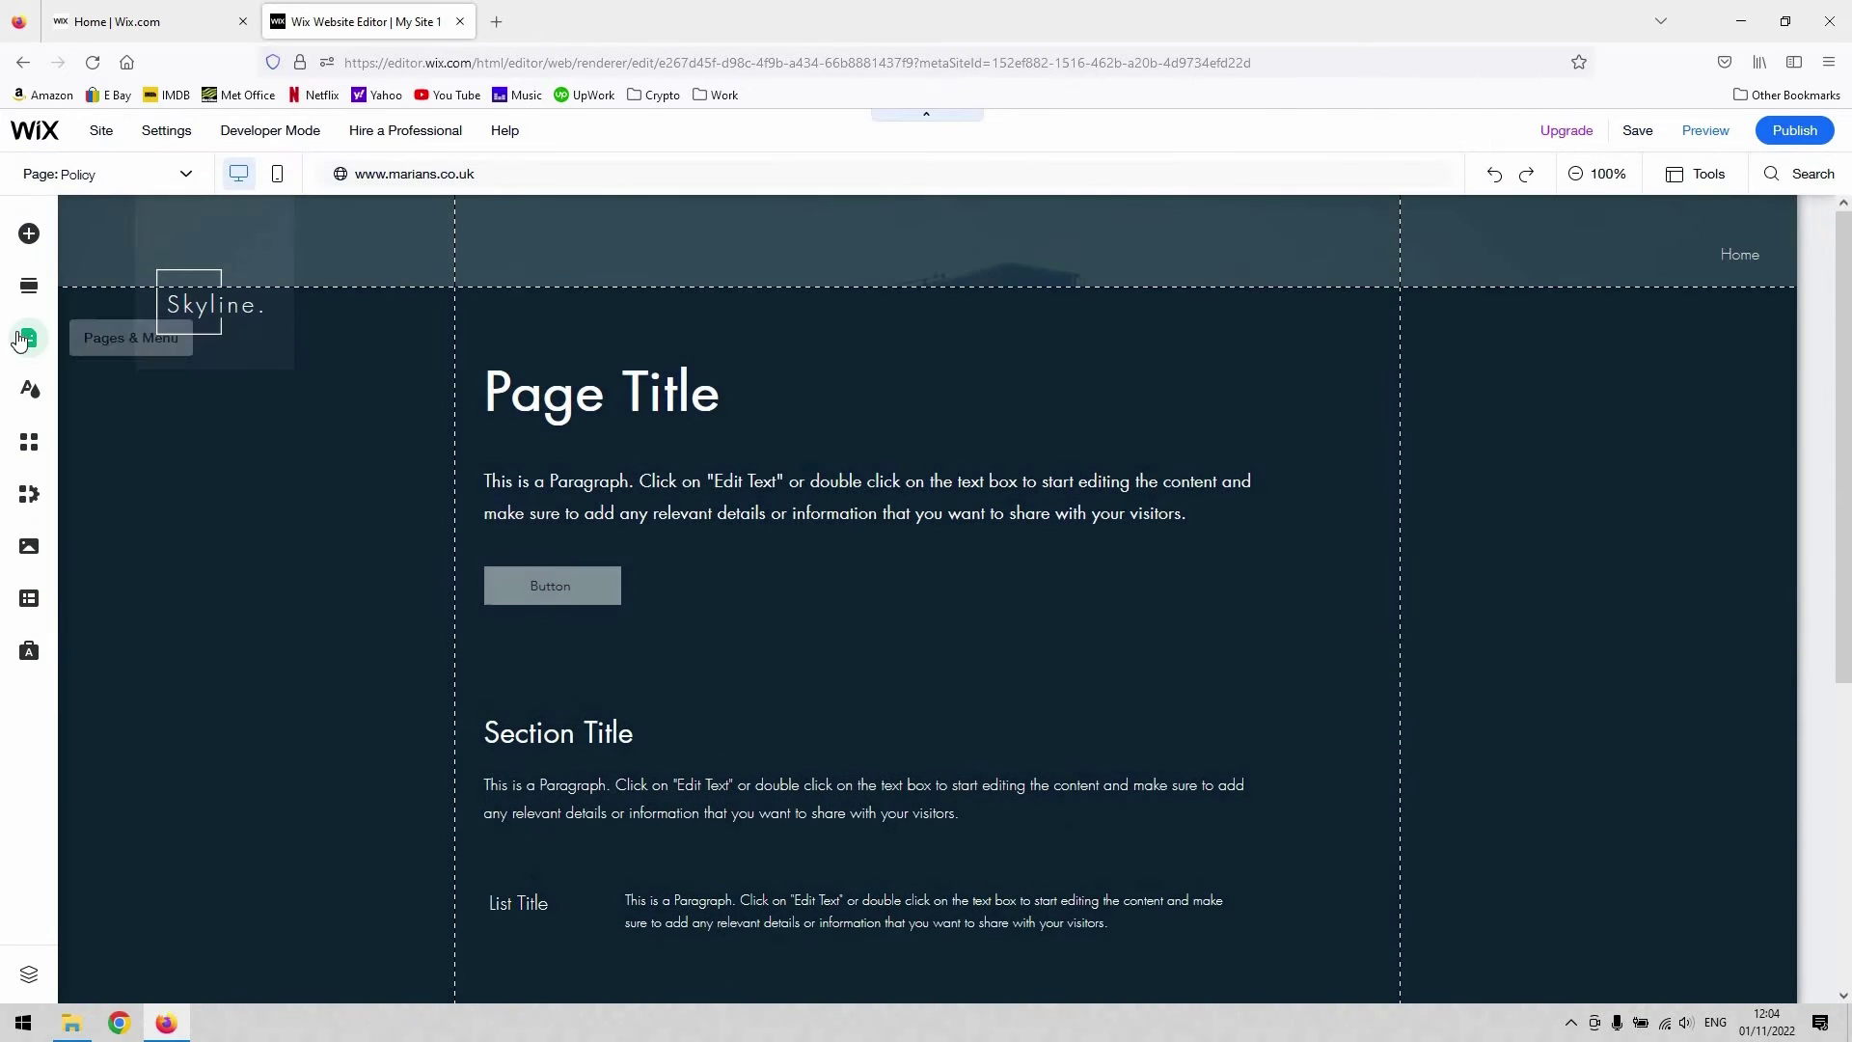
# Make Policy a top-level Main page again from its options menu
pyautogui.click(40, 343)
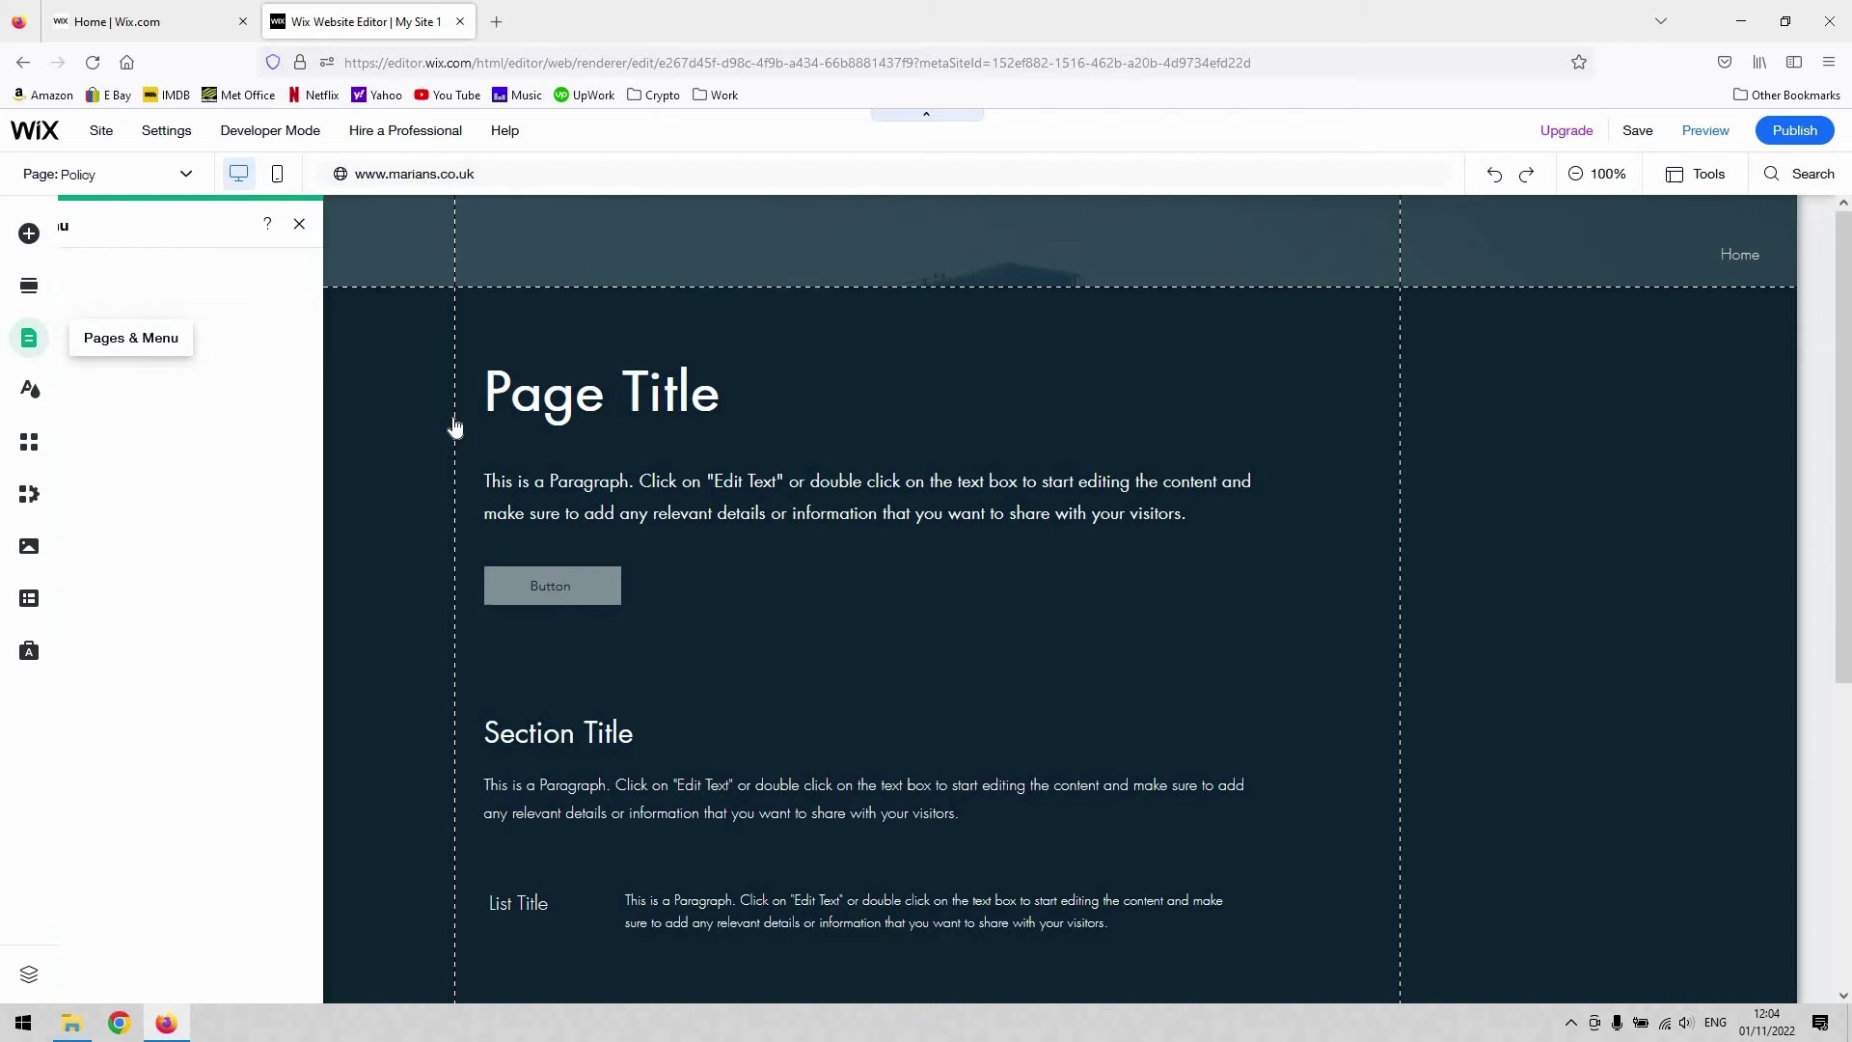
pyautogui.click(450, 419)
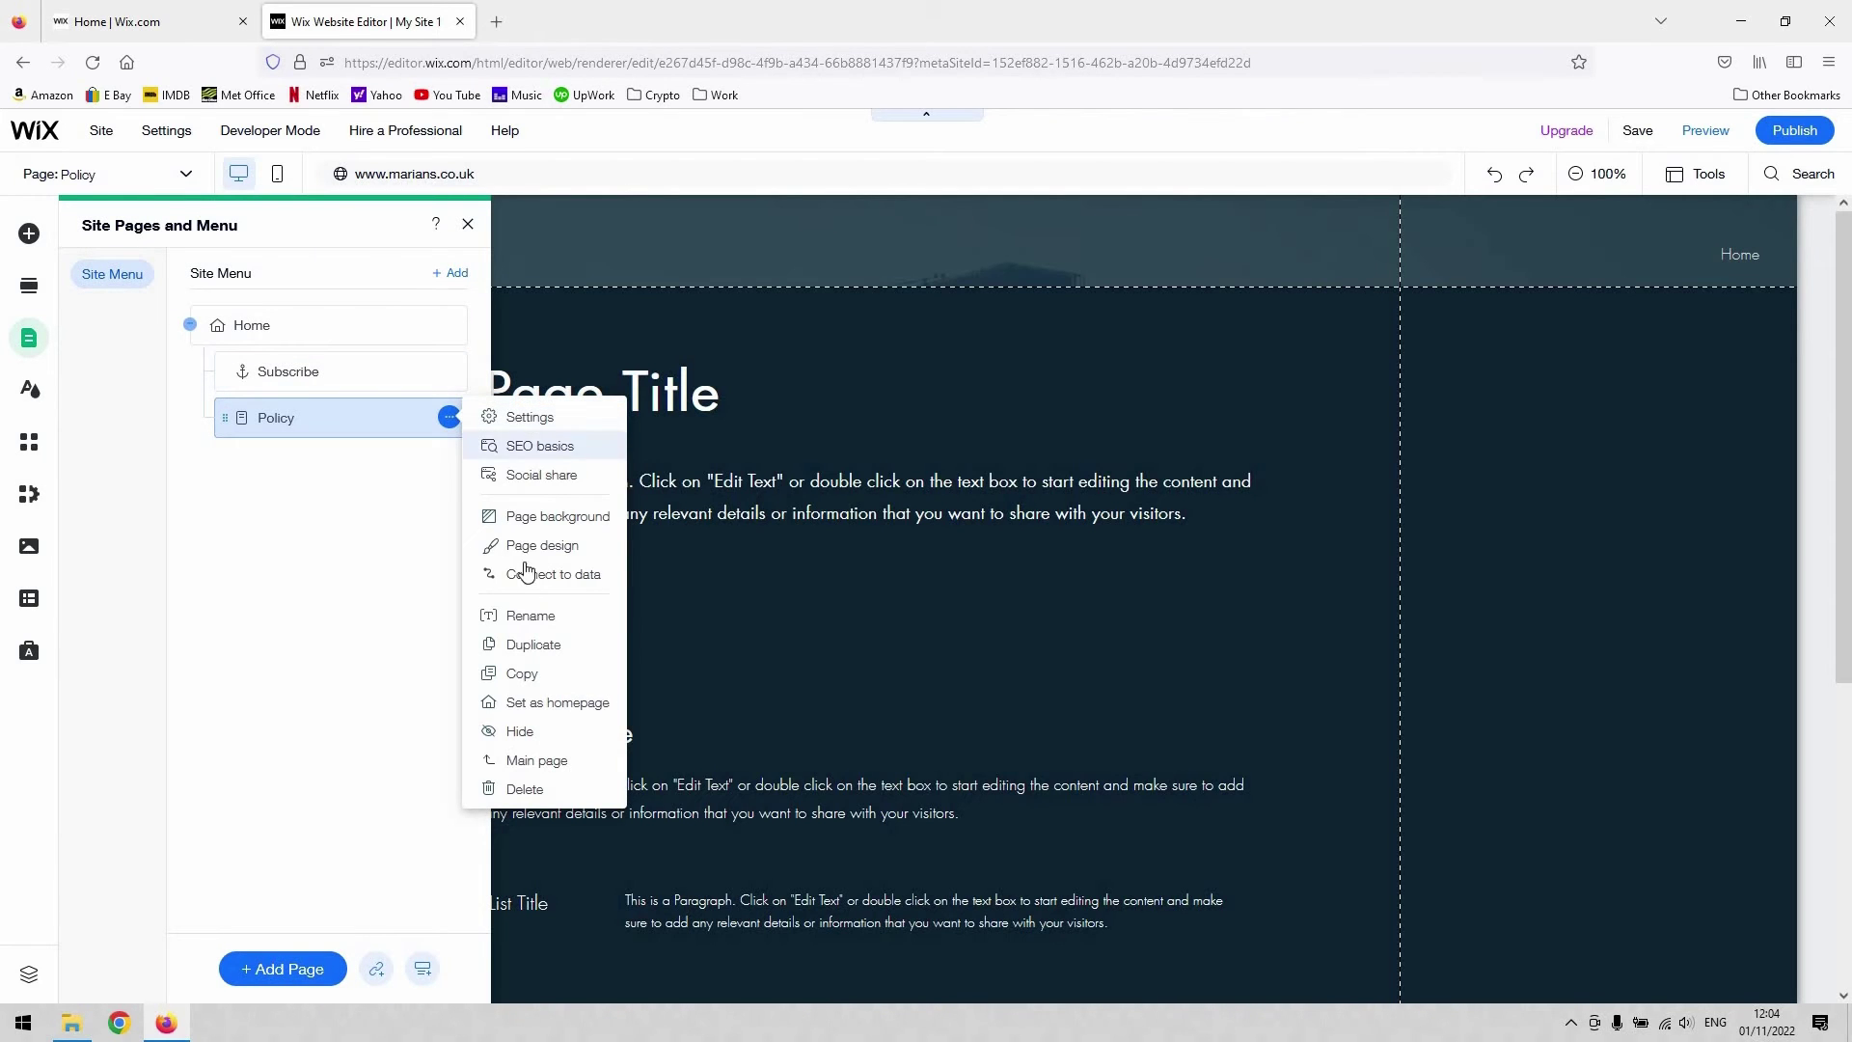
pyautogui.click(451, 422)
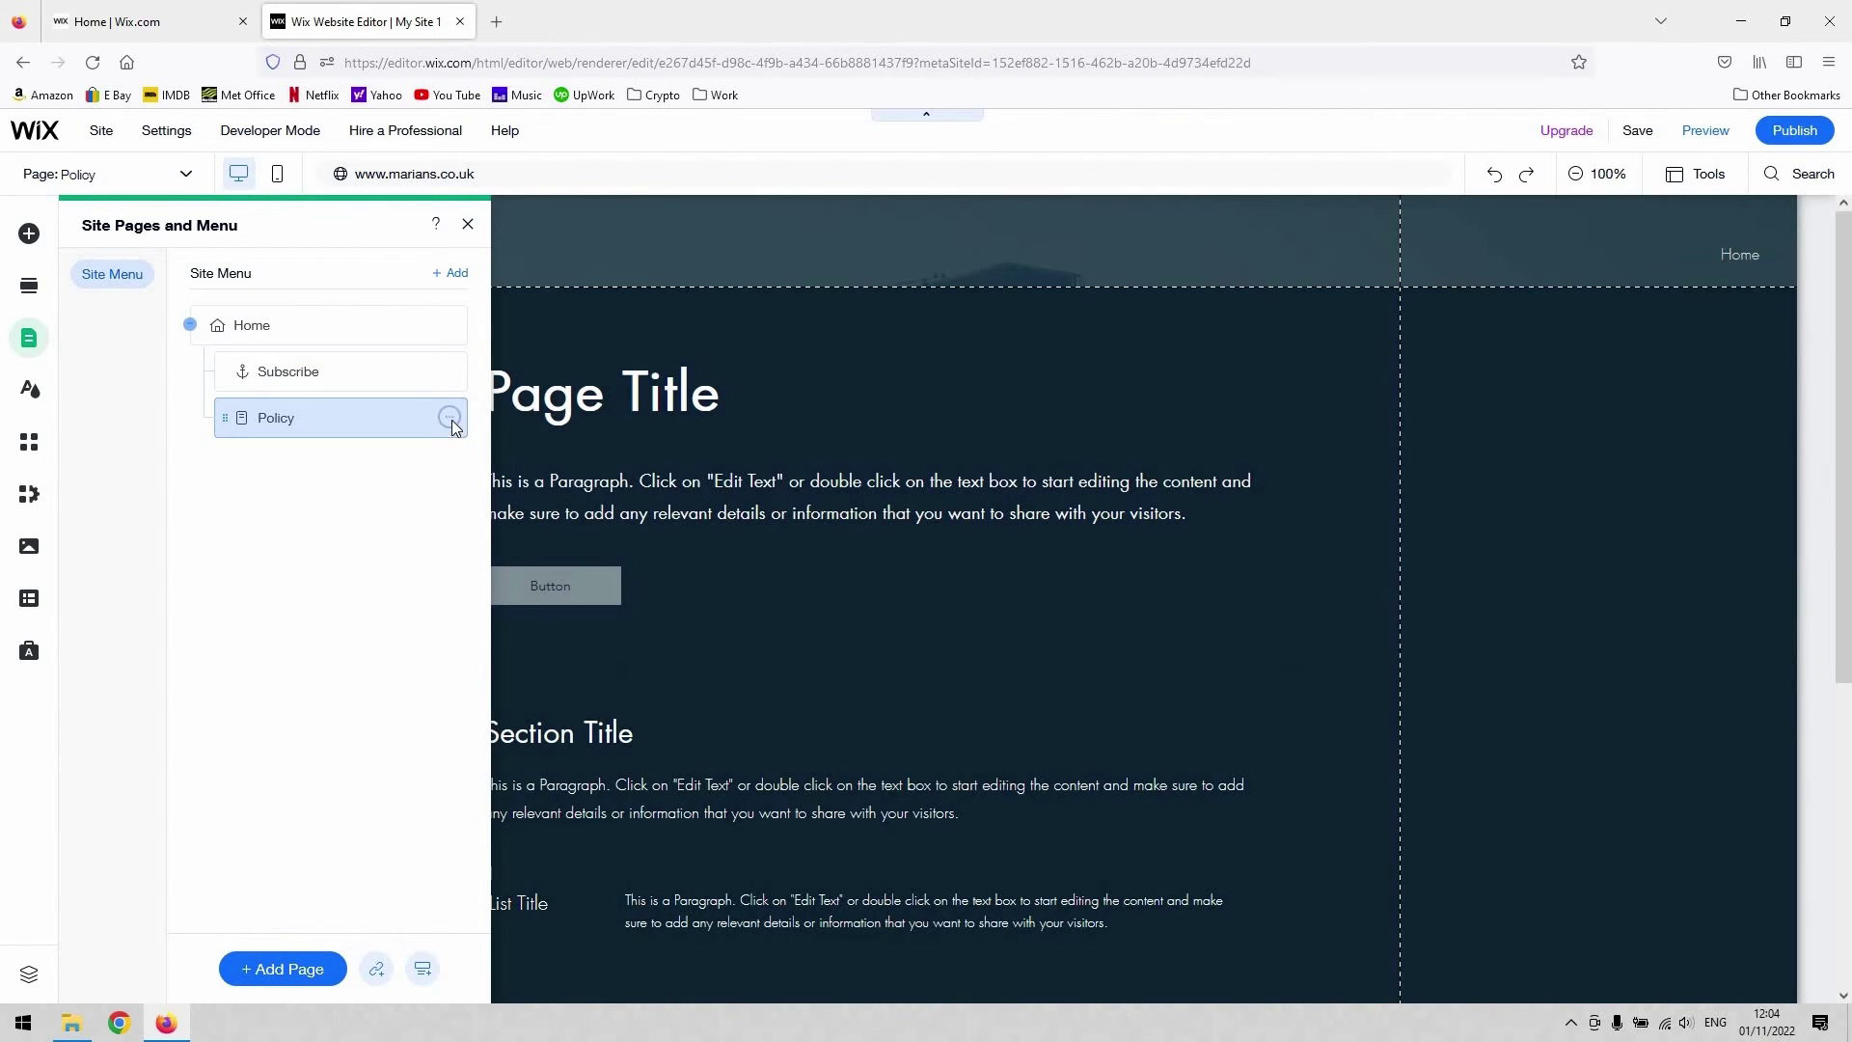
pyautogui.click(449, 419)
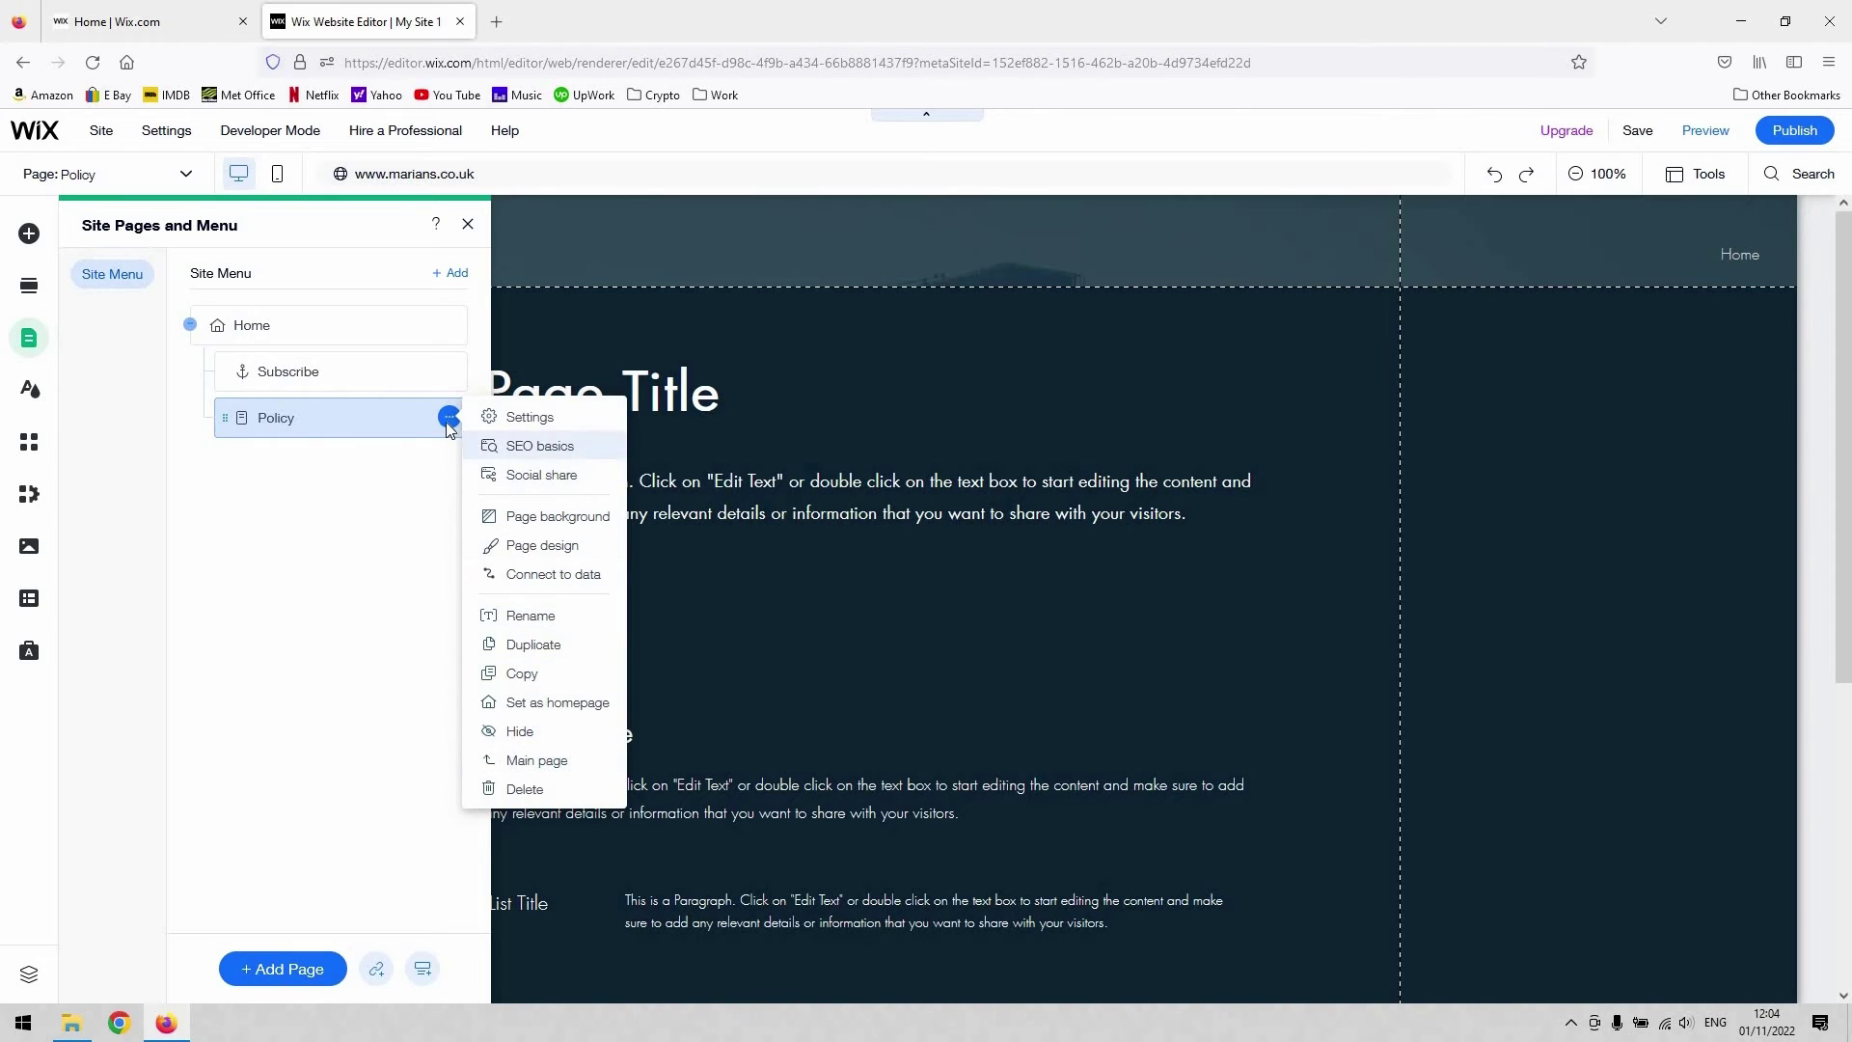
pyautogui.click(537, 761)
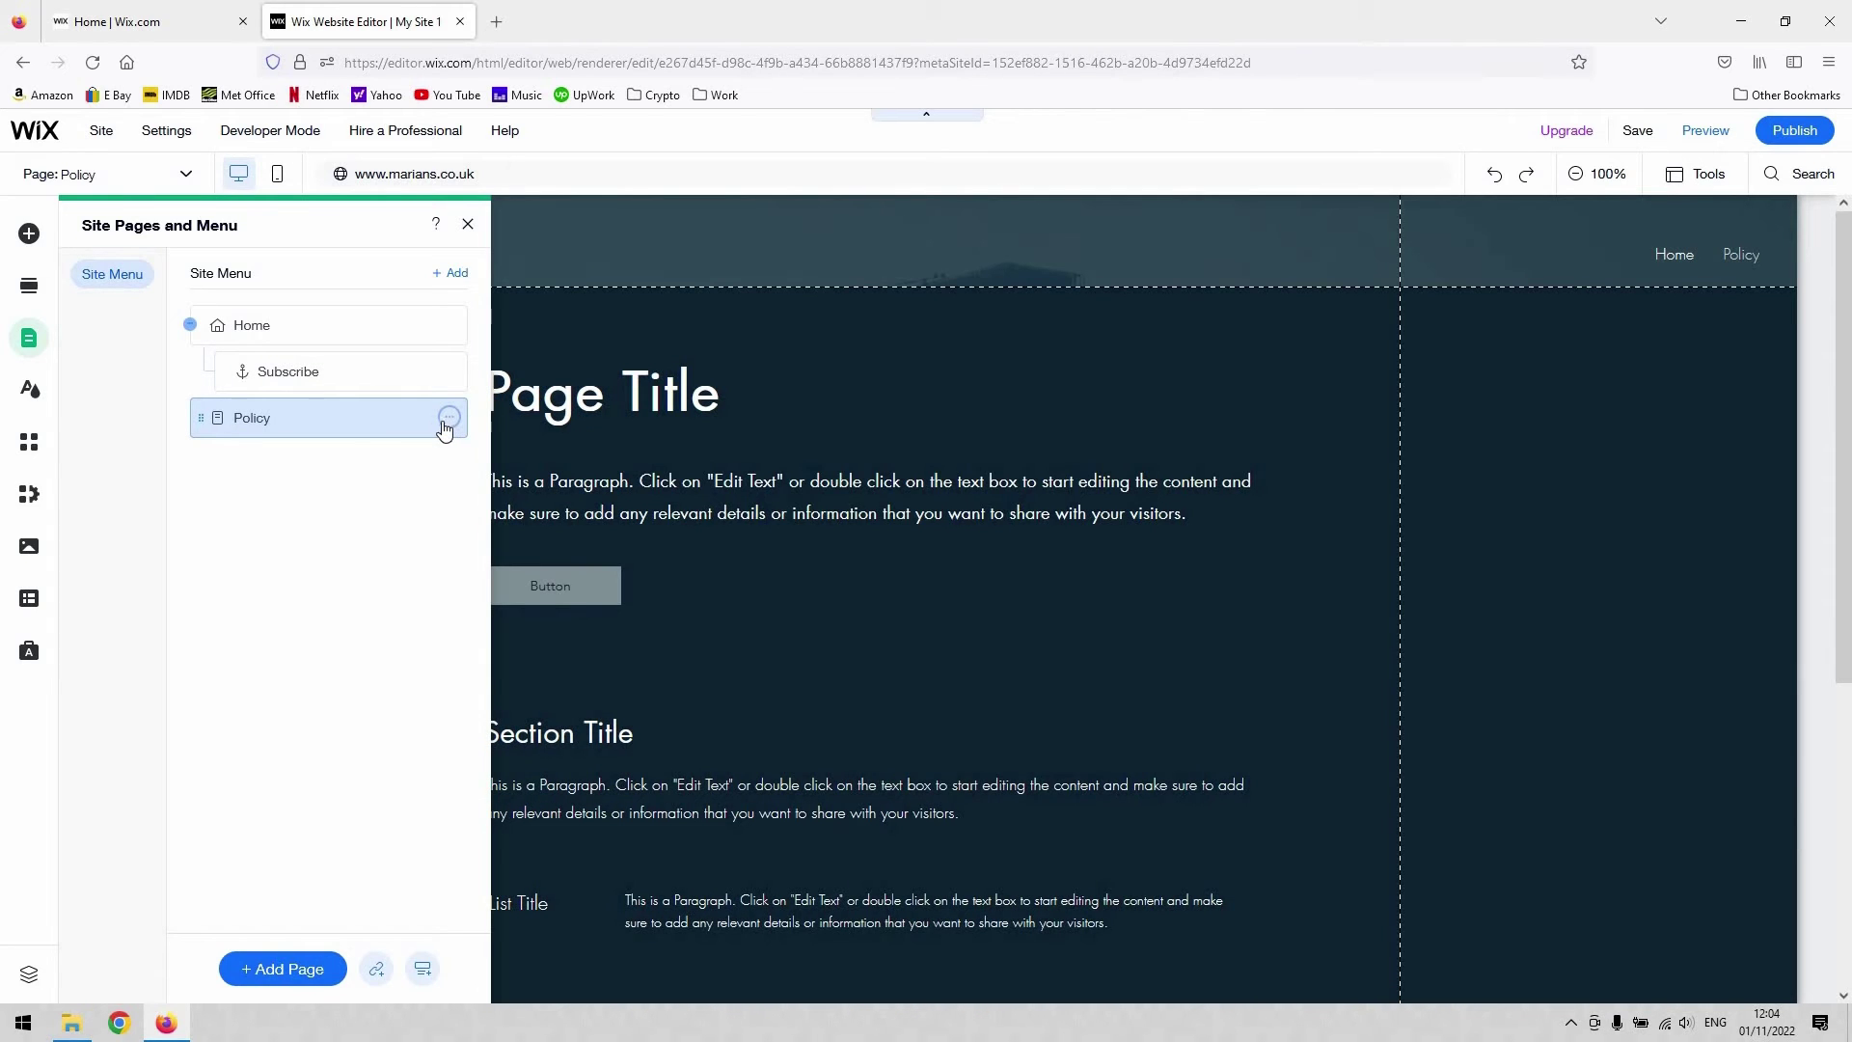
# Restore Subscribe as a top-level menu item and jump to its anchor on Home
pyautogui.click(1734, 264)
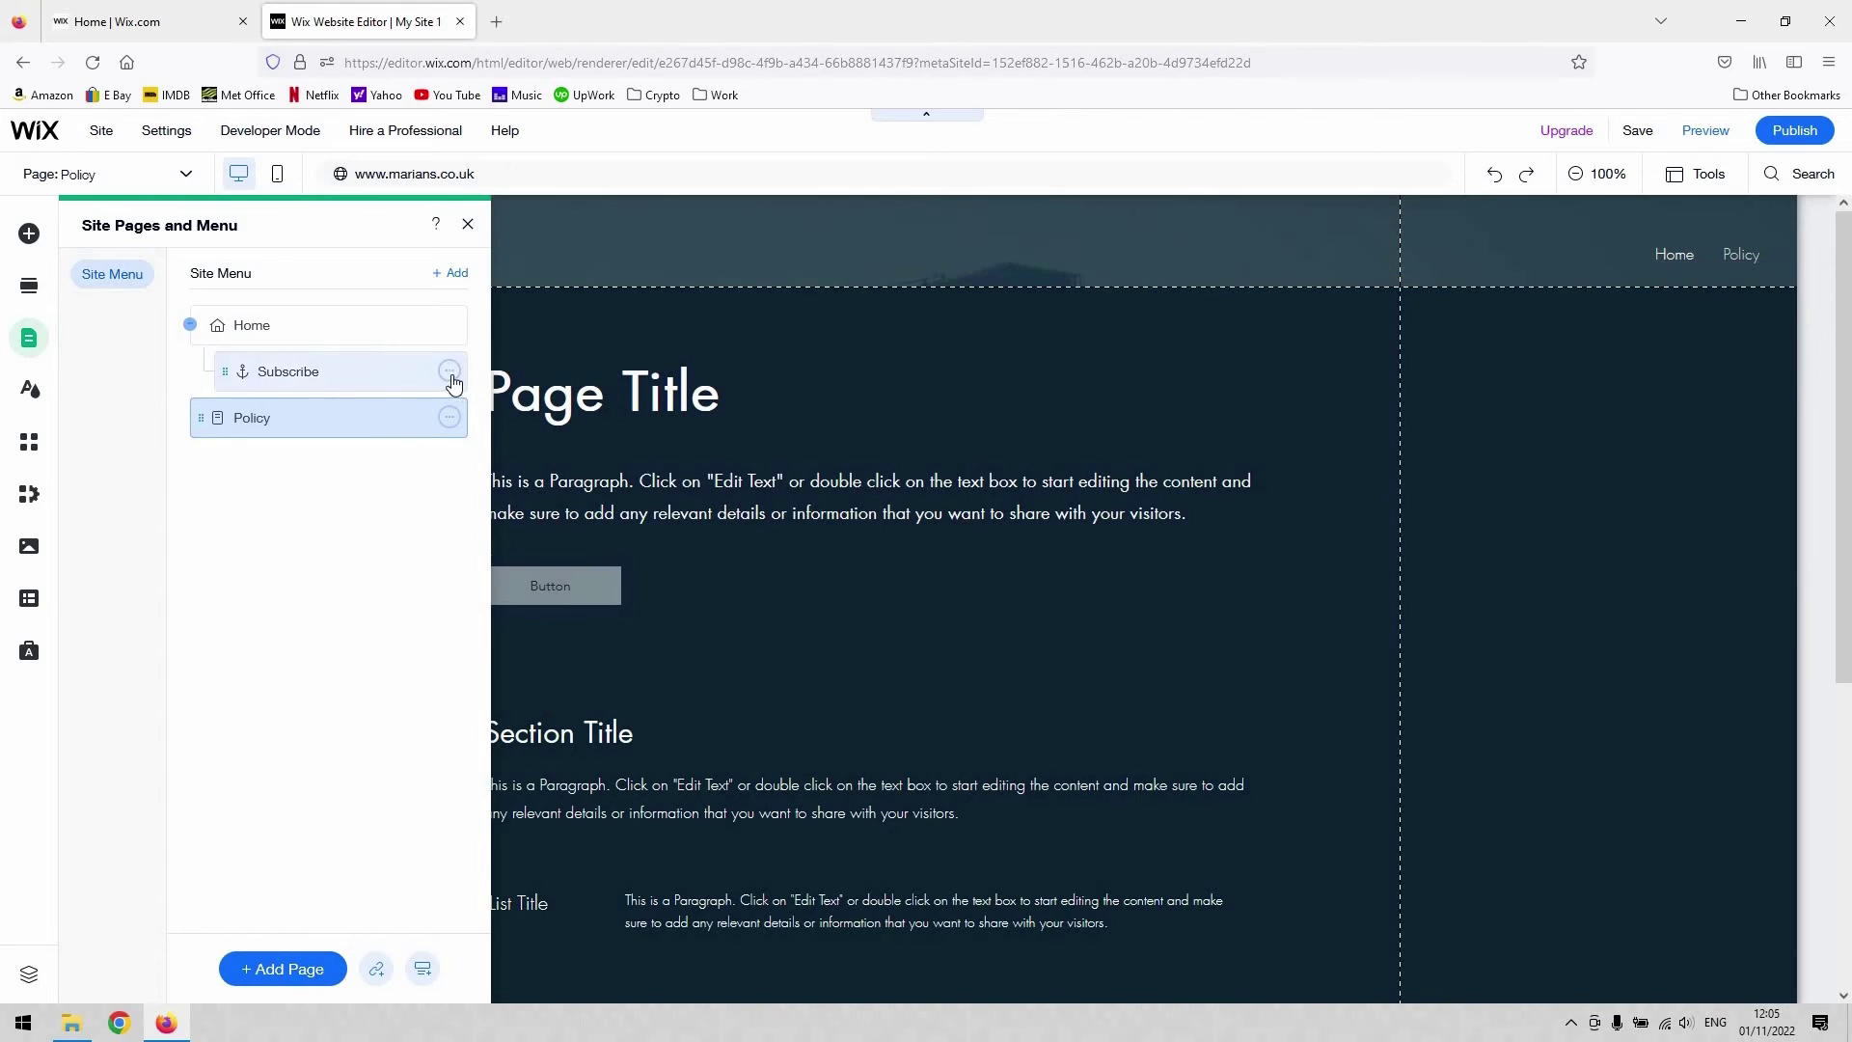
pyautogui.click(450, 371)
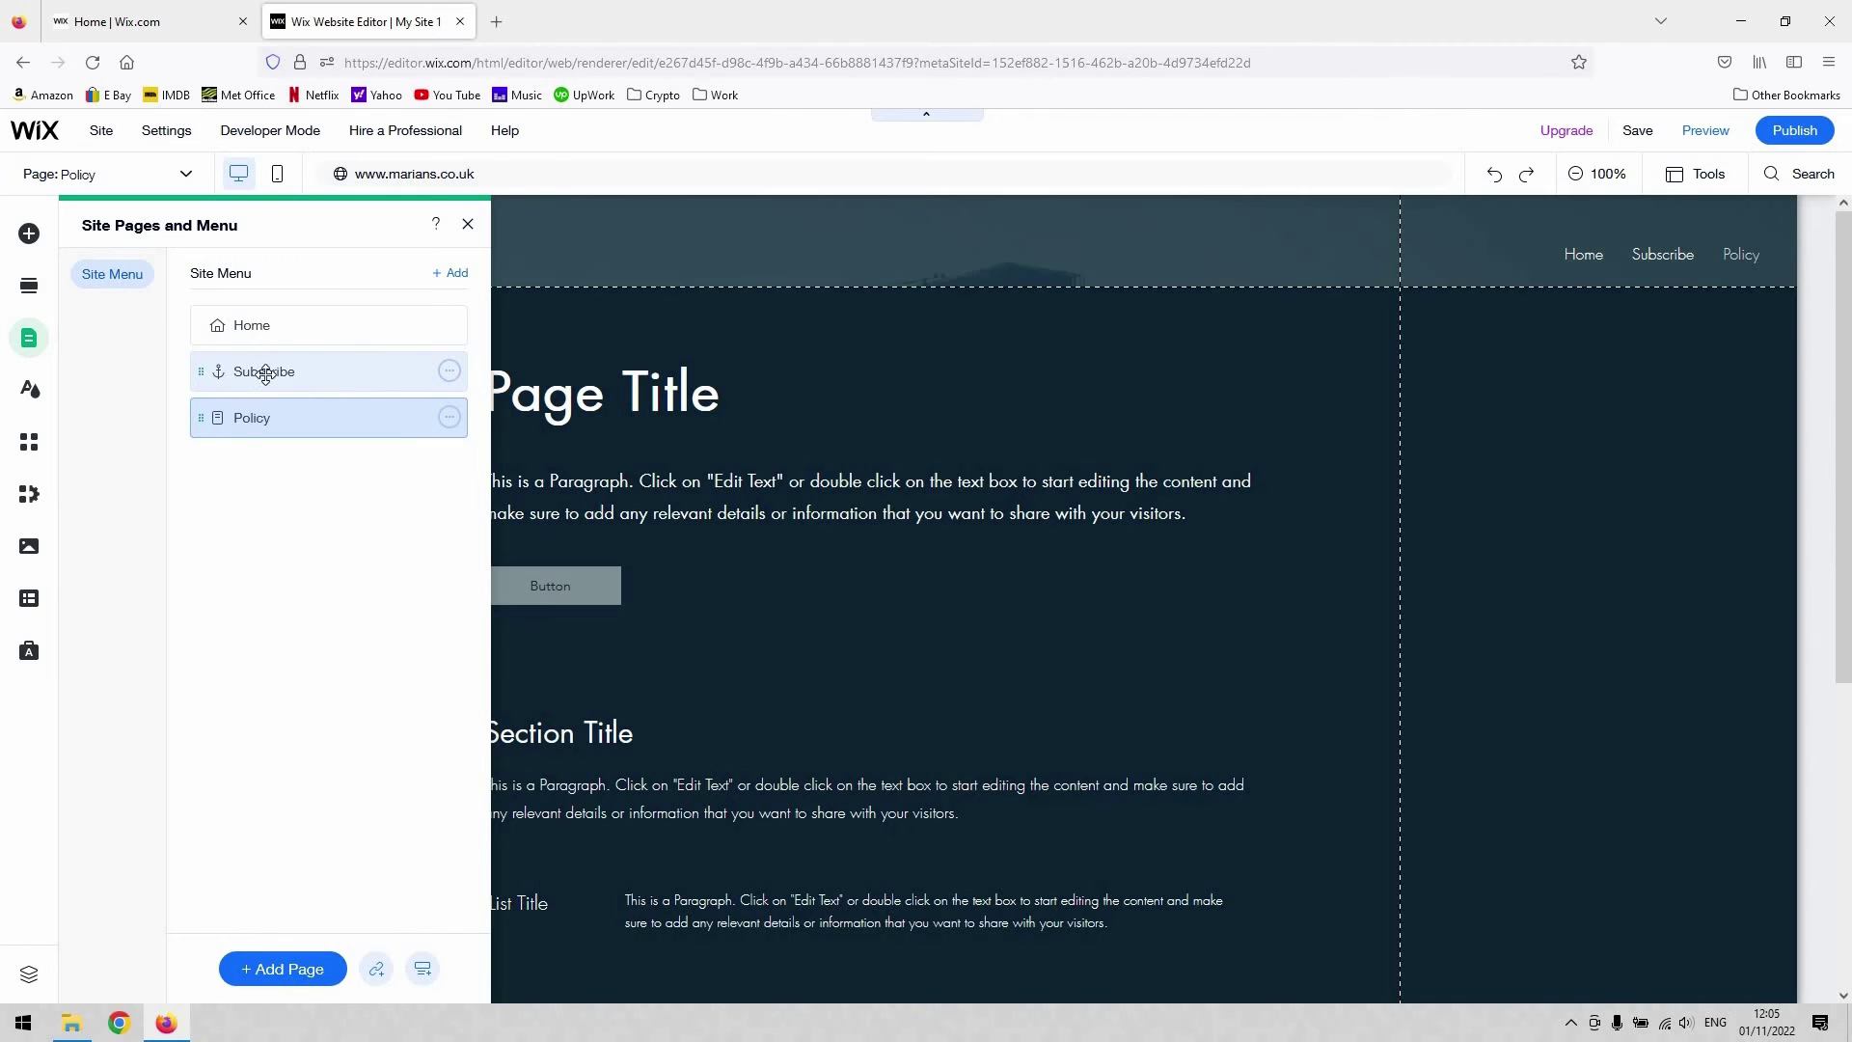
pyautogui.click(265, 374)
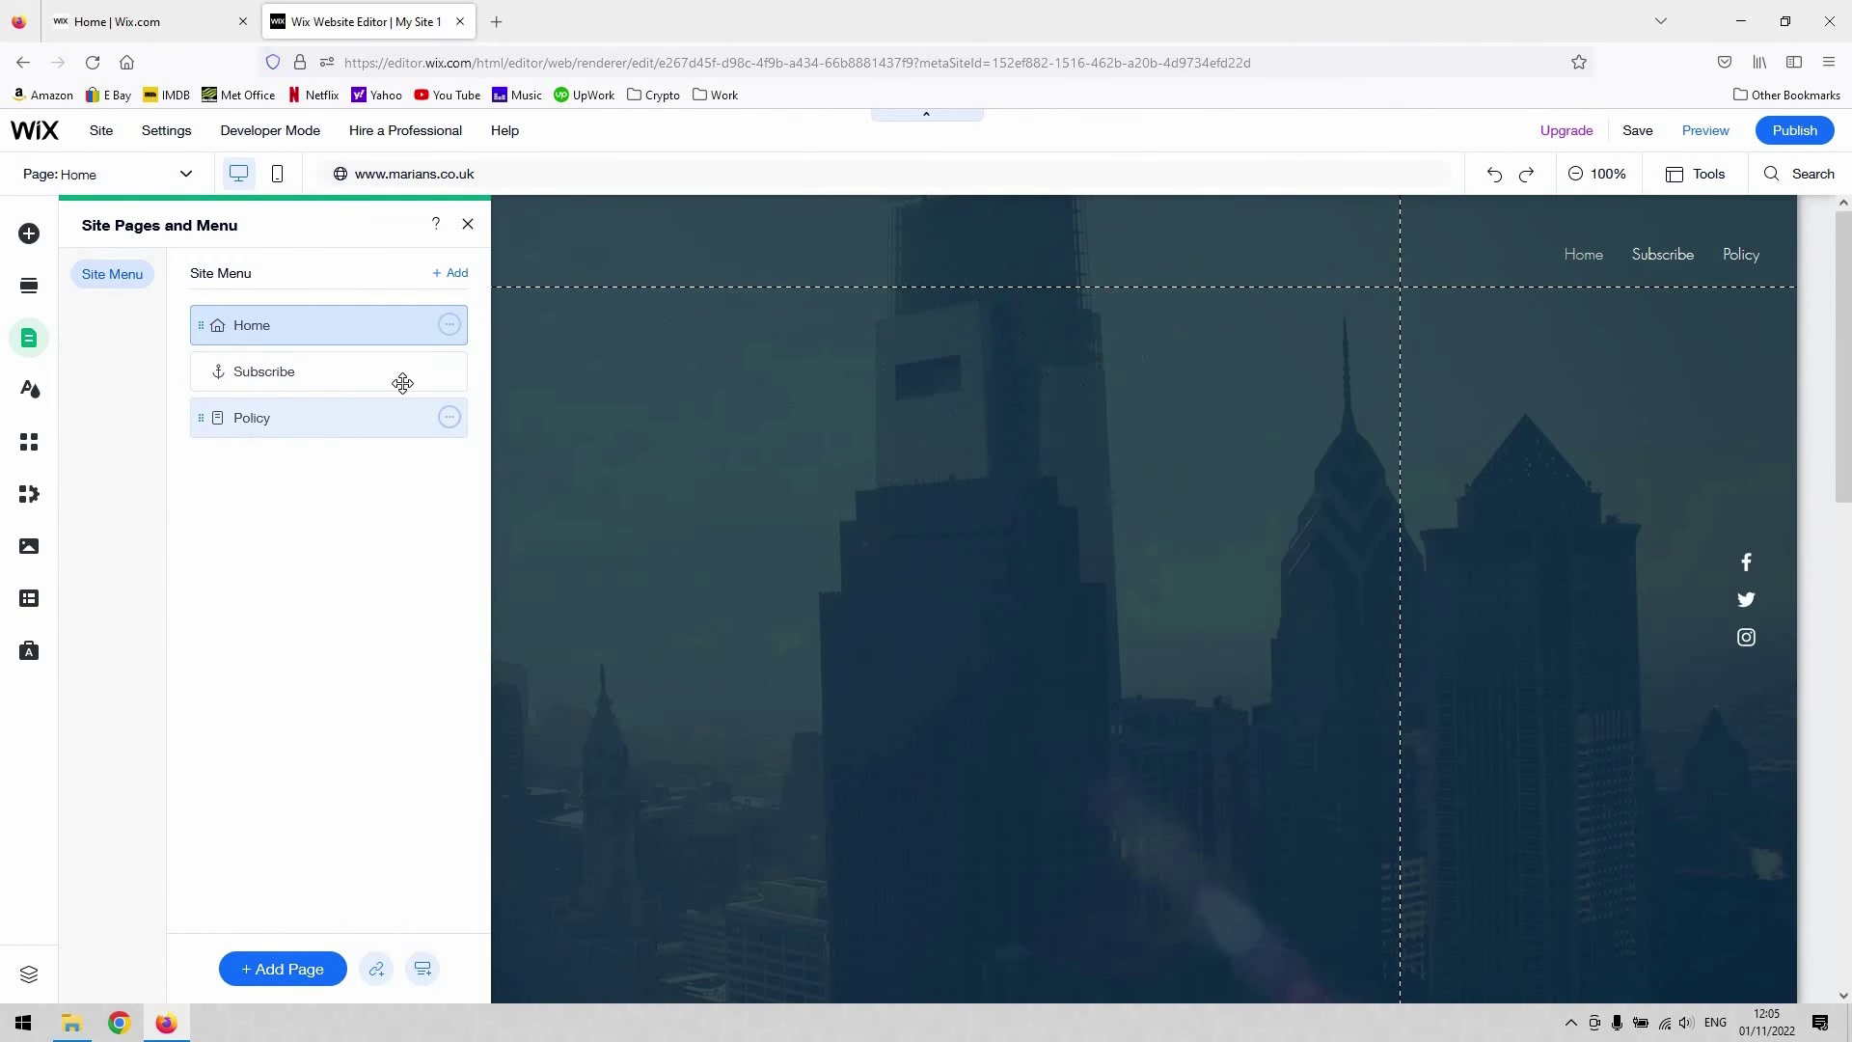
# Make the Policy page a subpage nested under Subscribe
pyautogui.click(308, 407)
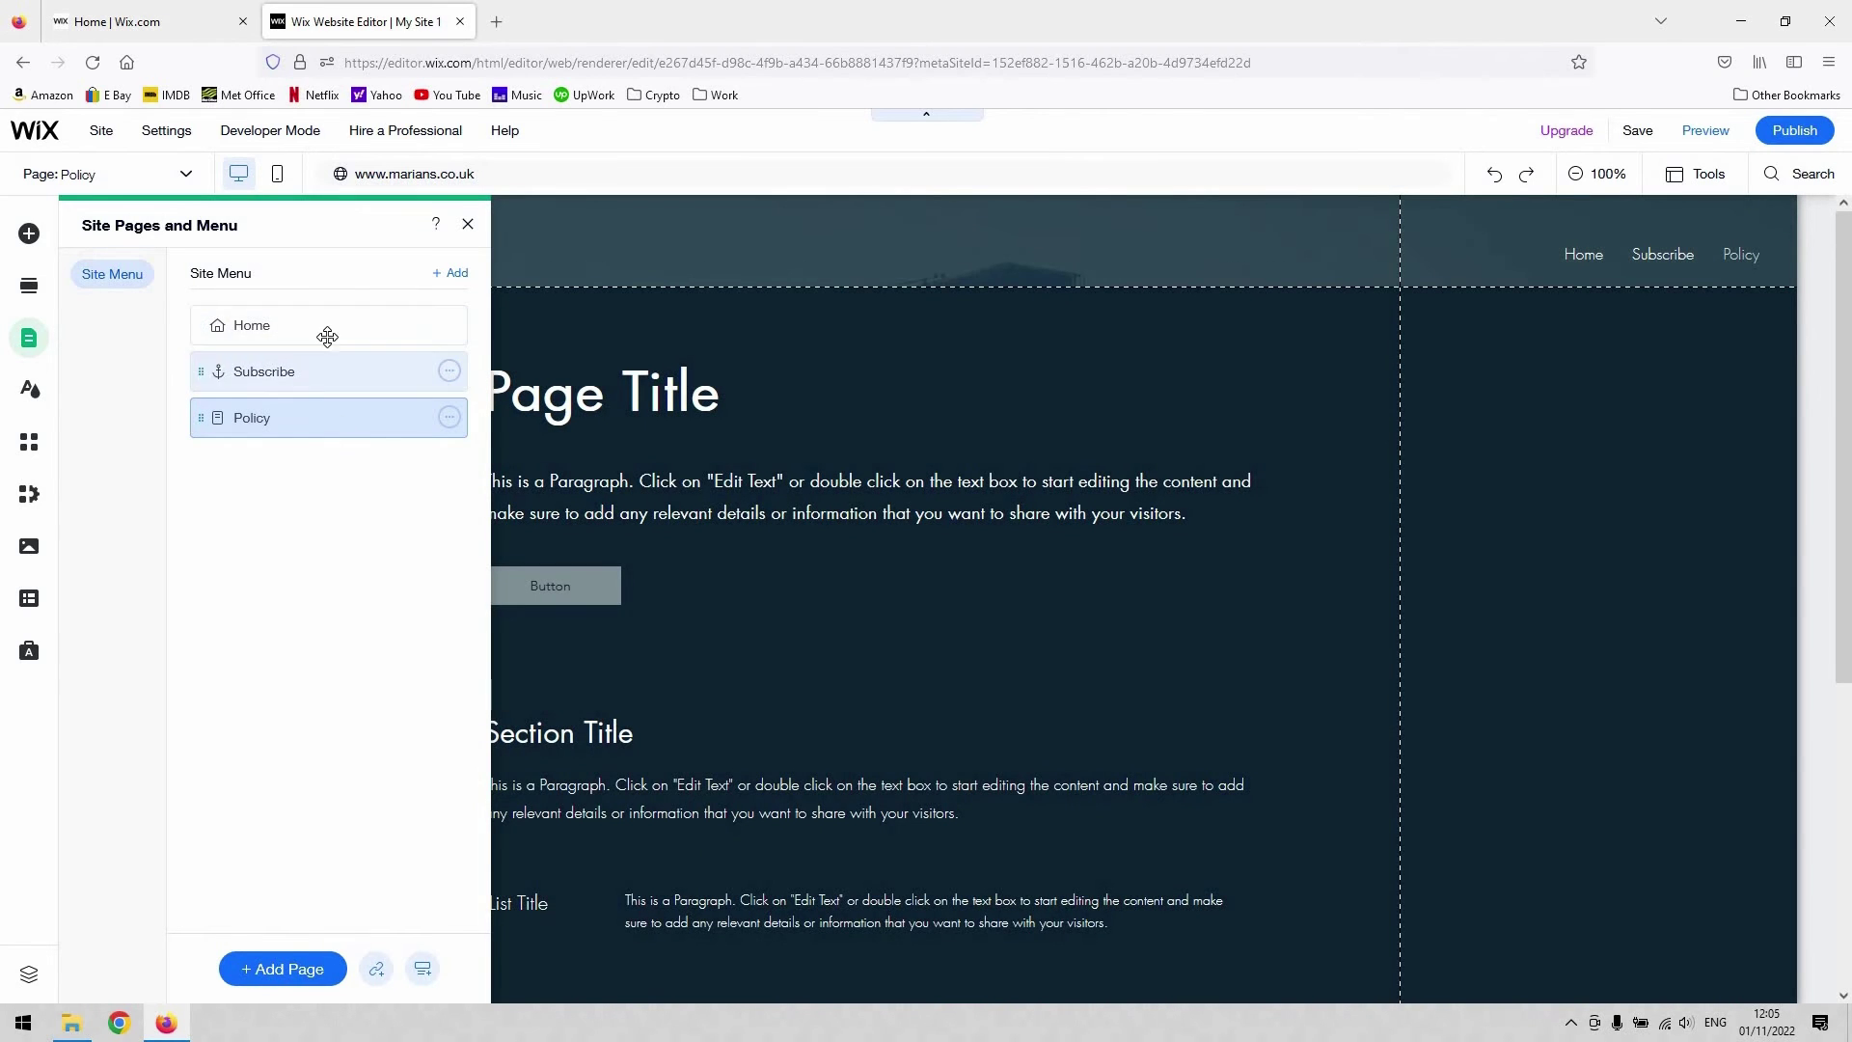
pyautogui.click(449, 417)
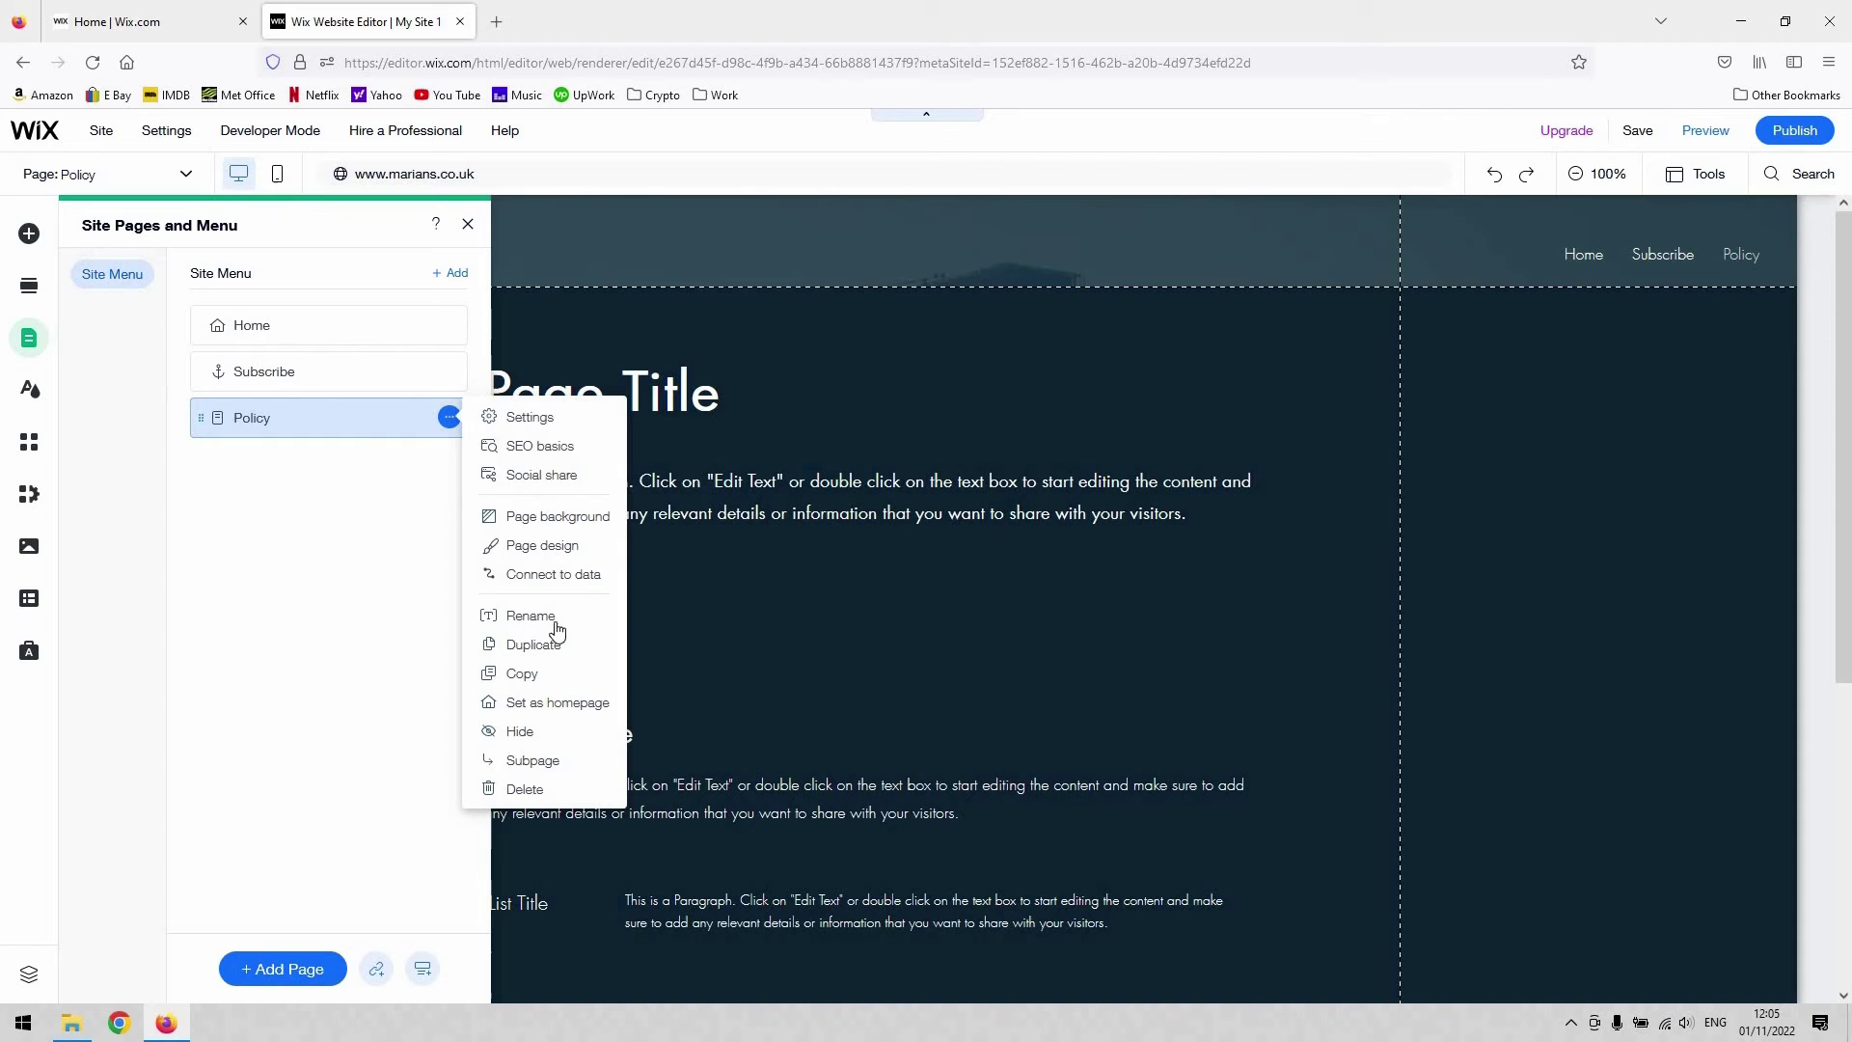
pyautogui.click(532, 761)
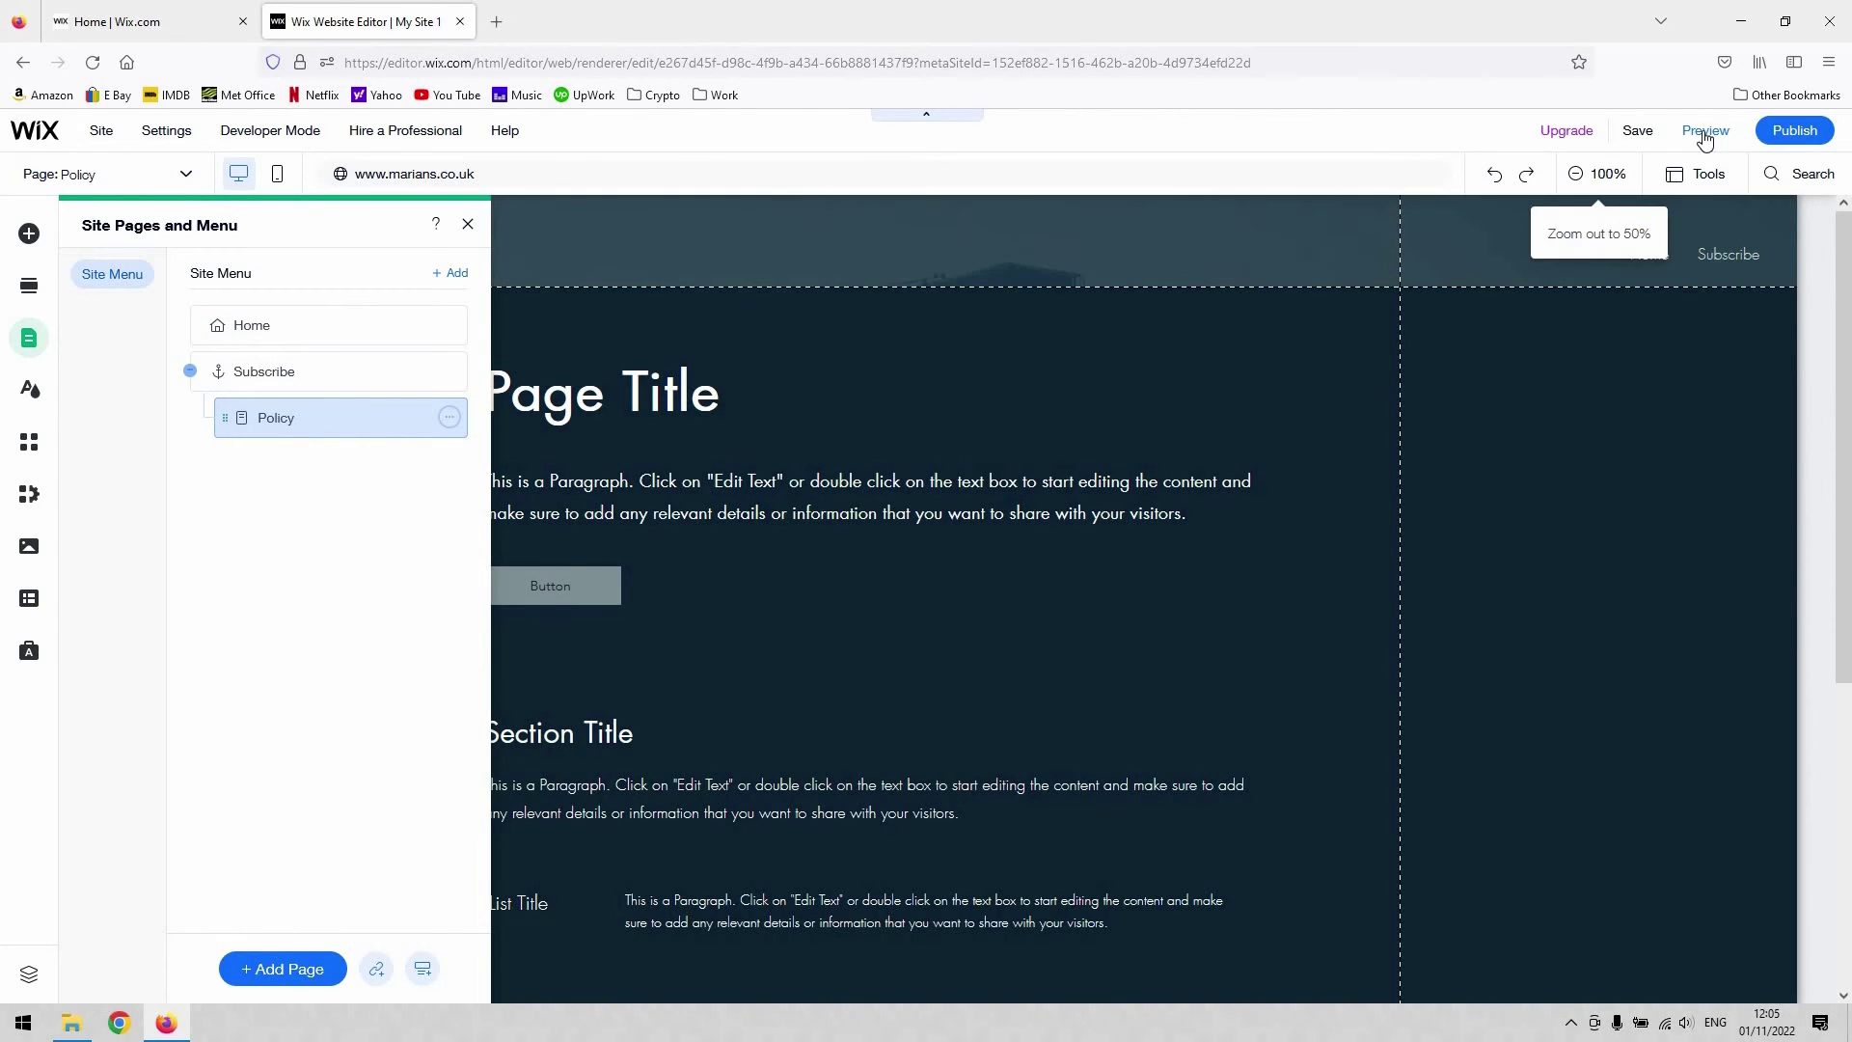
# Preview the site to check that Policy drops down beneath Subscribe, then go back to the editor
pyautogui.click(1293, 362)
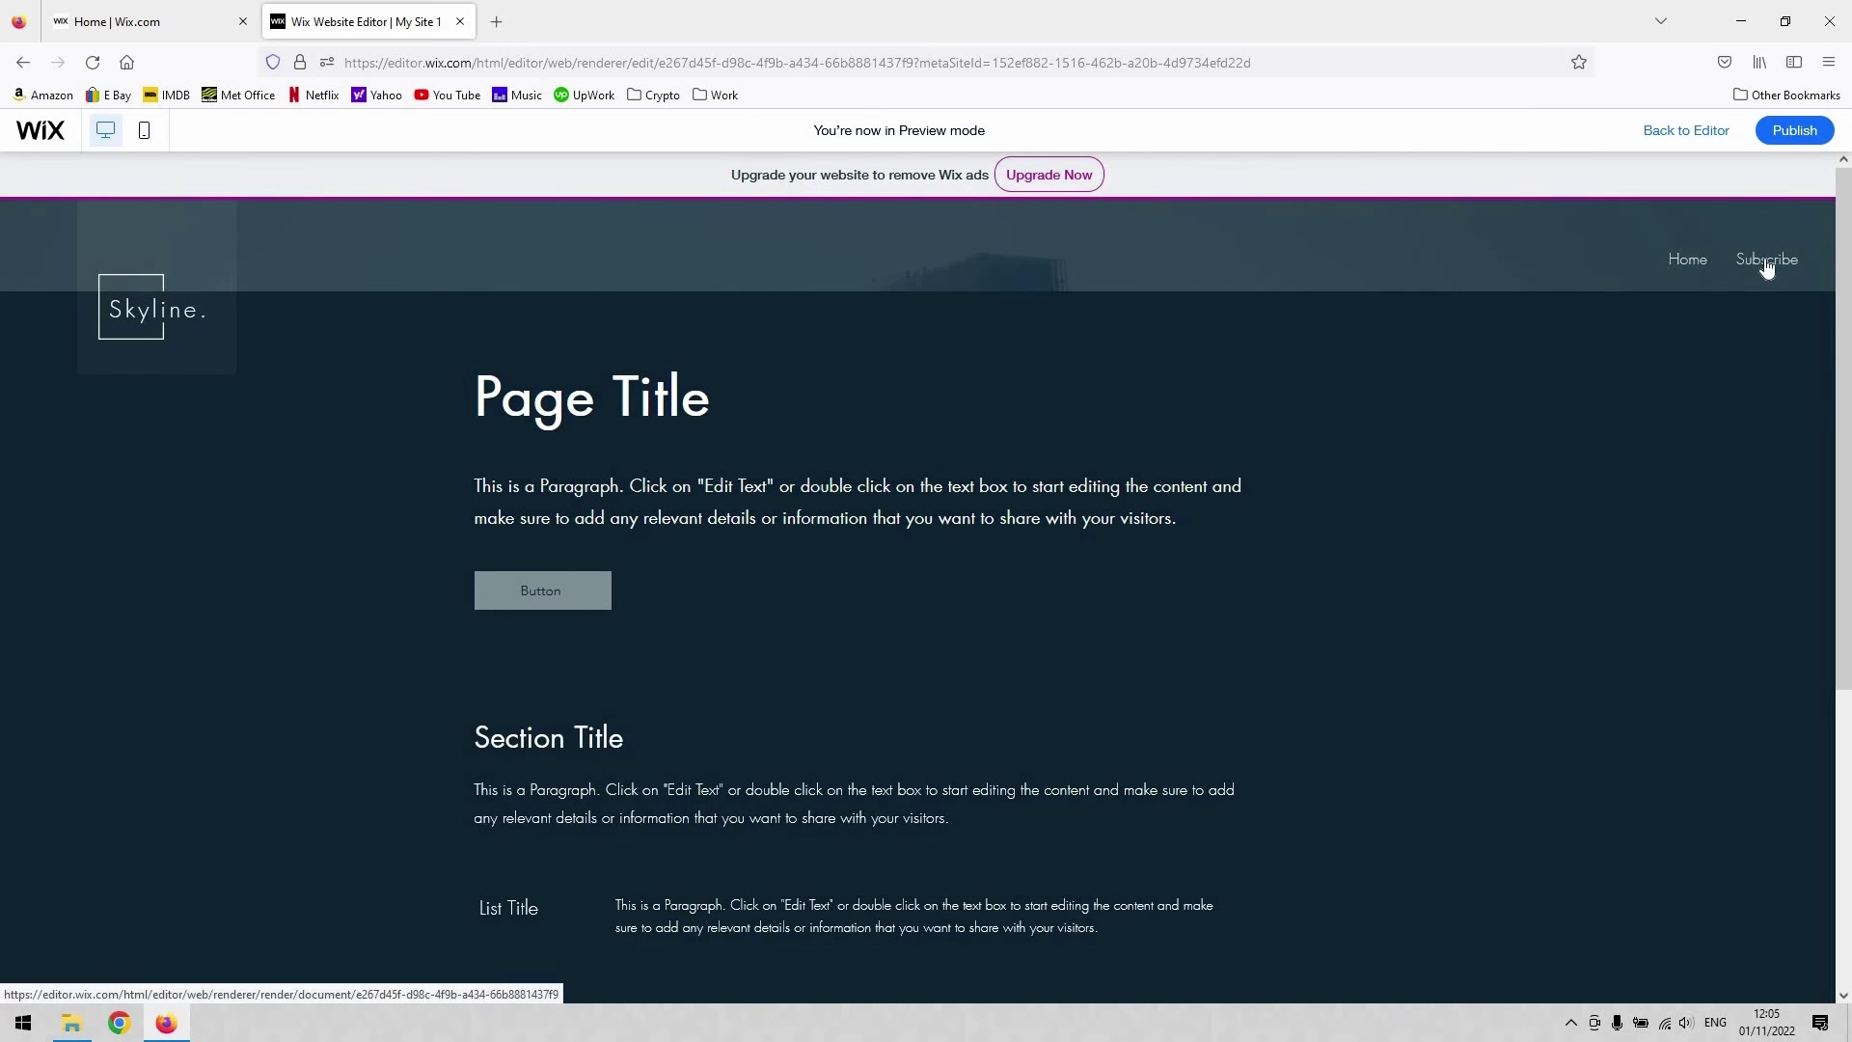
pyautogui.moveTo(1785, 269)
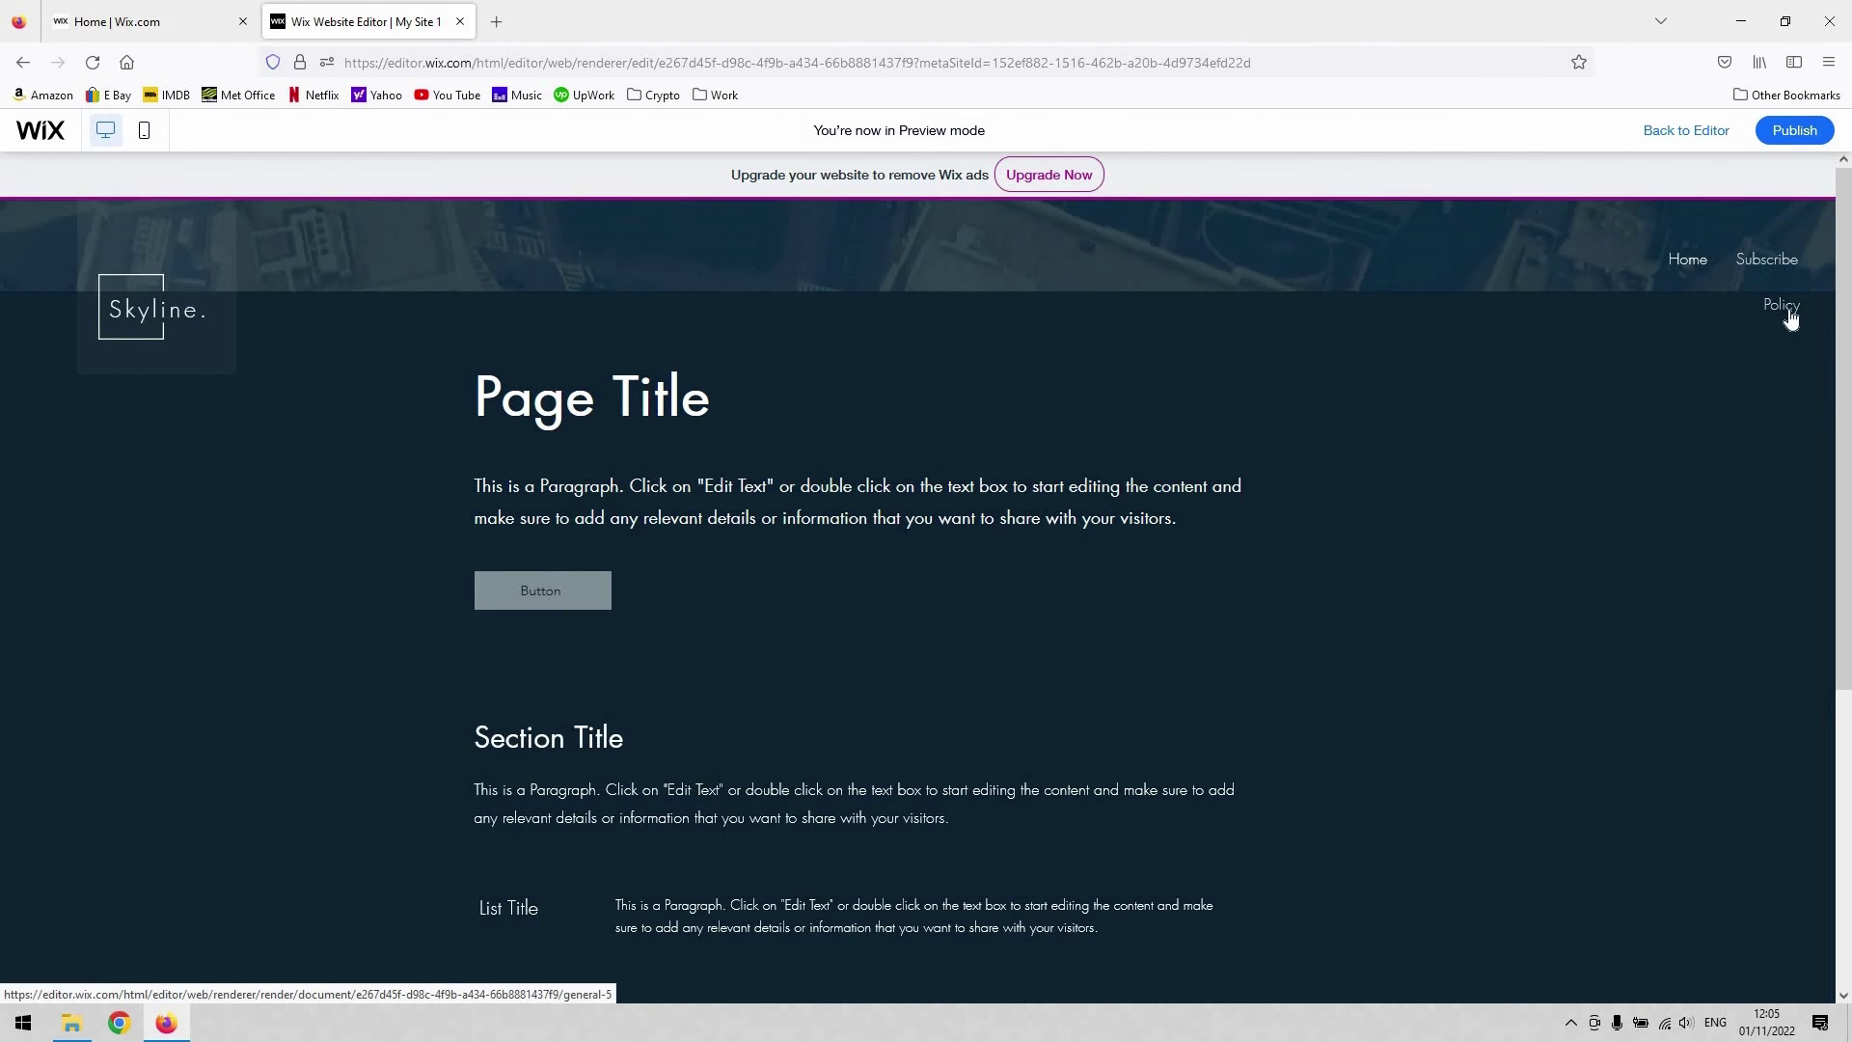
pyautogui.click(1697, 140)
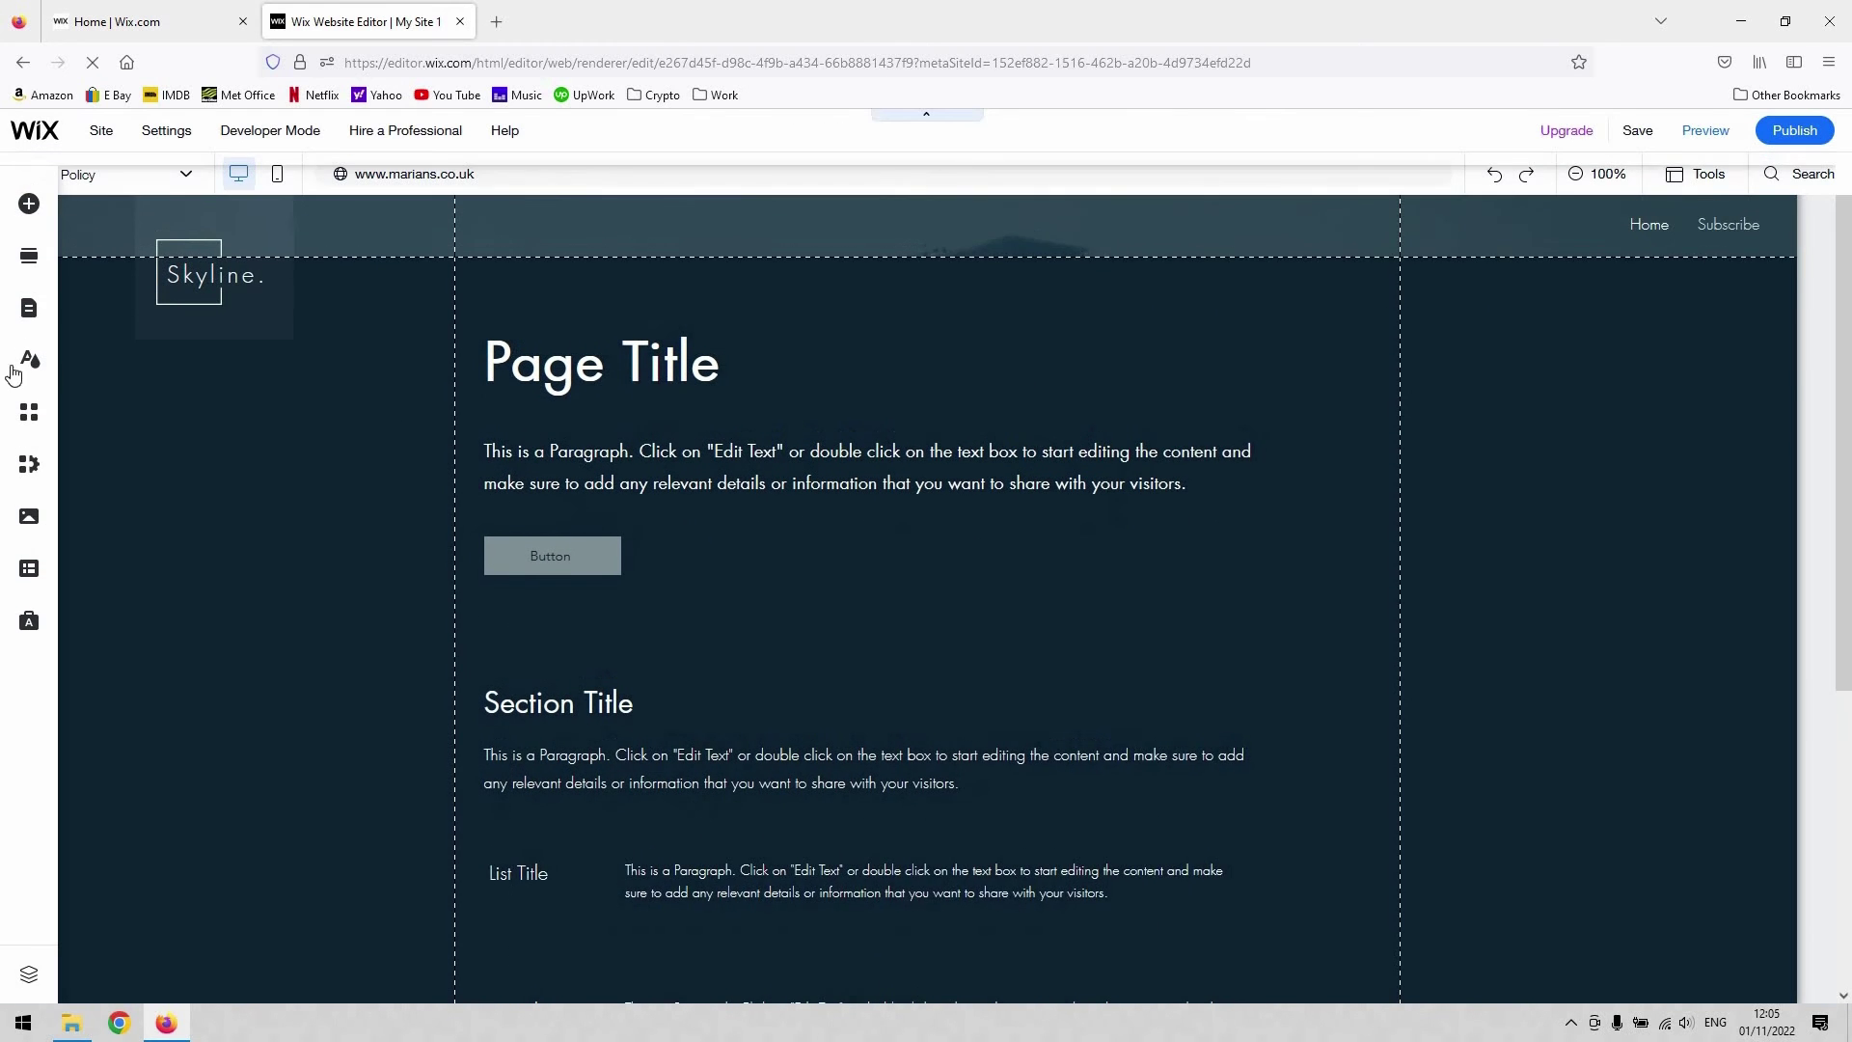
# Make Policy a main page again and drag the menu into the order Home, Subscribe, Policy
pyautogui.click(30, 339)
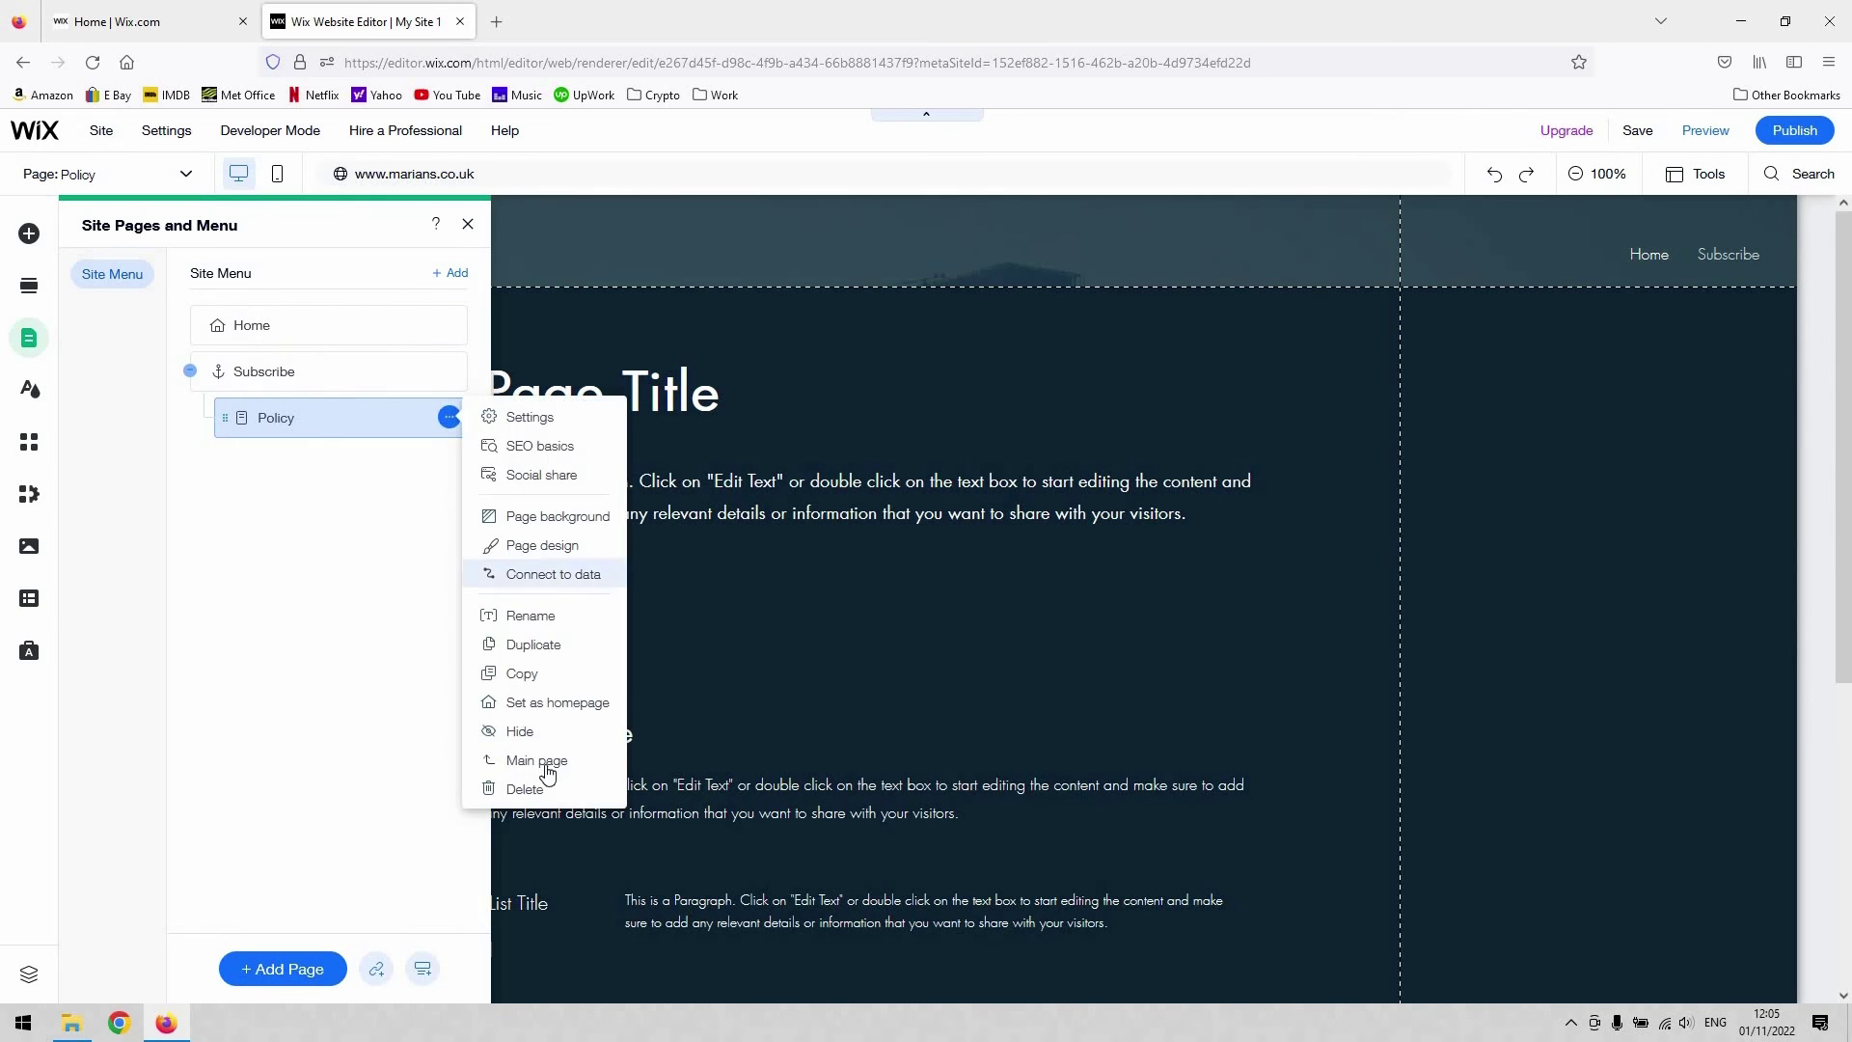
pyautogui.click(533, 758)
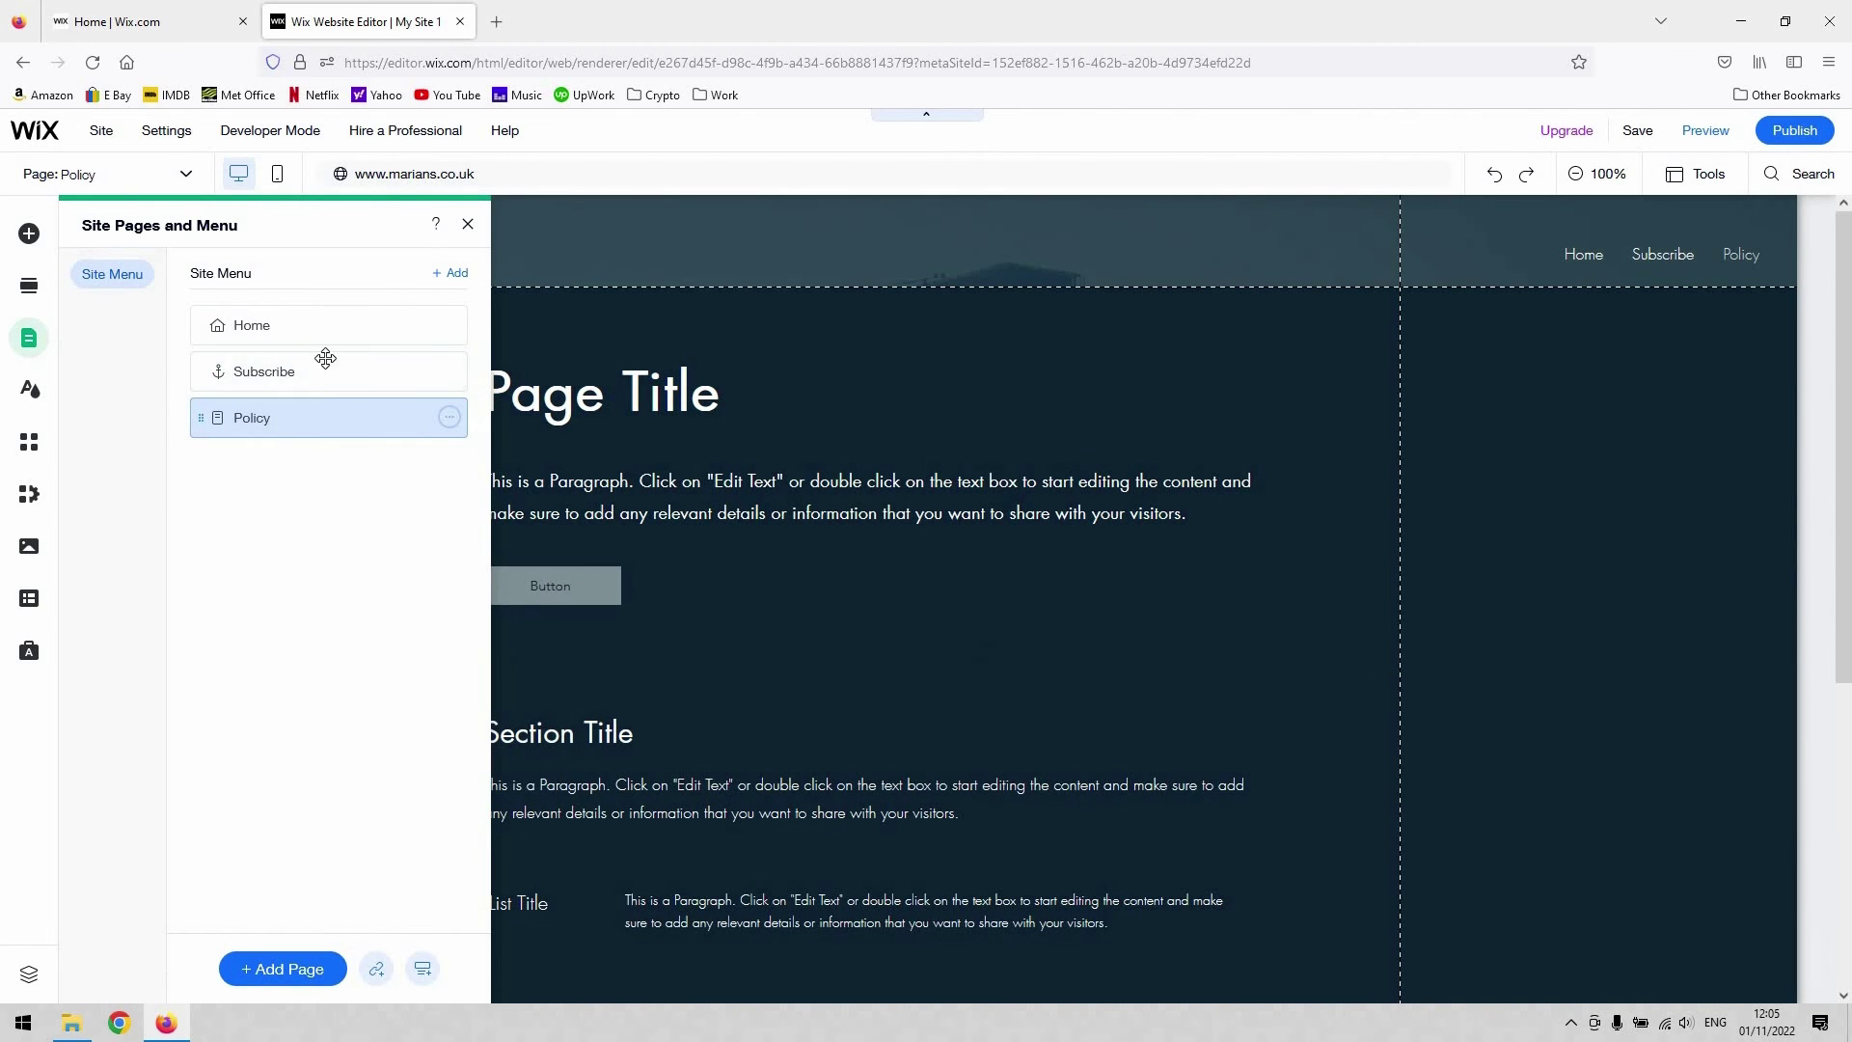
pyautogui.moveTo(322, 359); pyautogui.dragTo(309, 402)
pyautogui.click(298, 329)
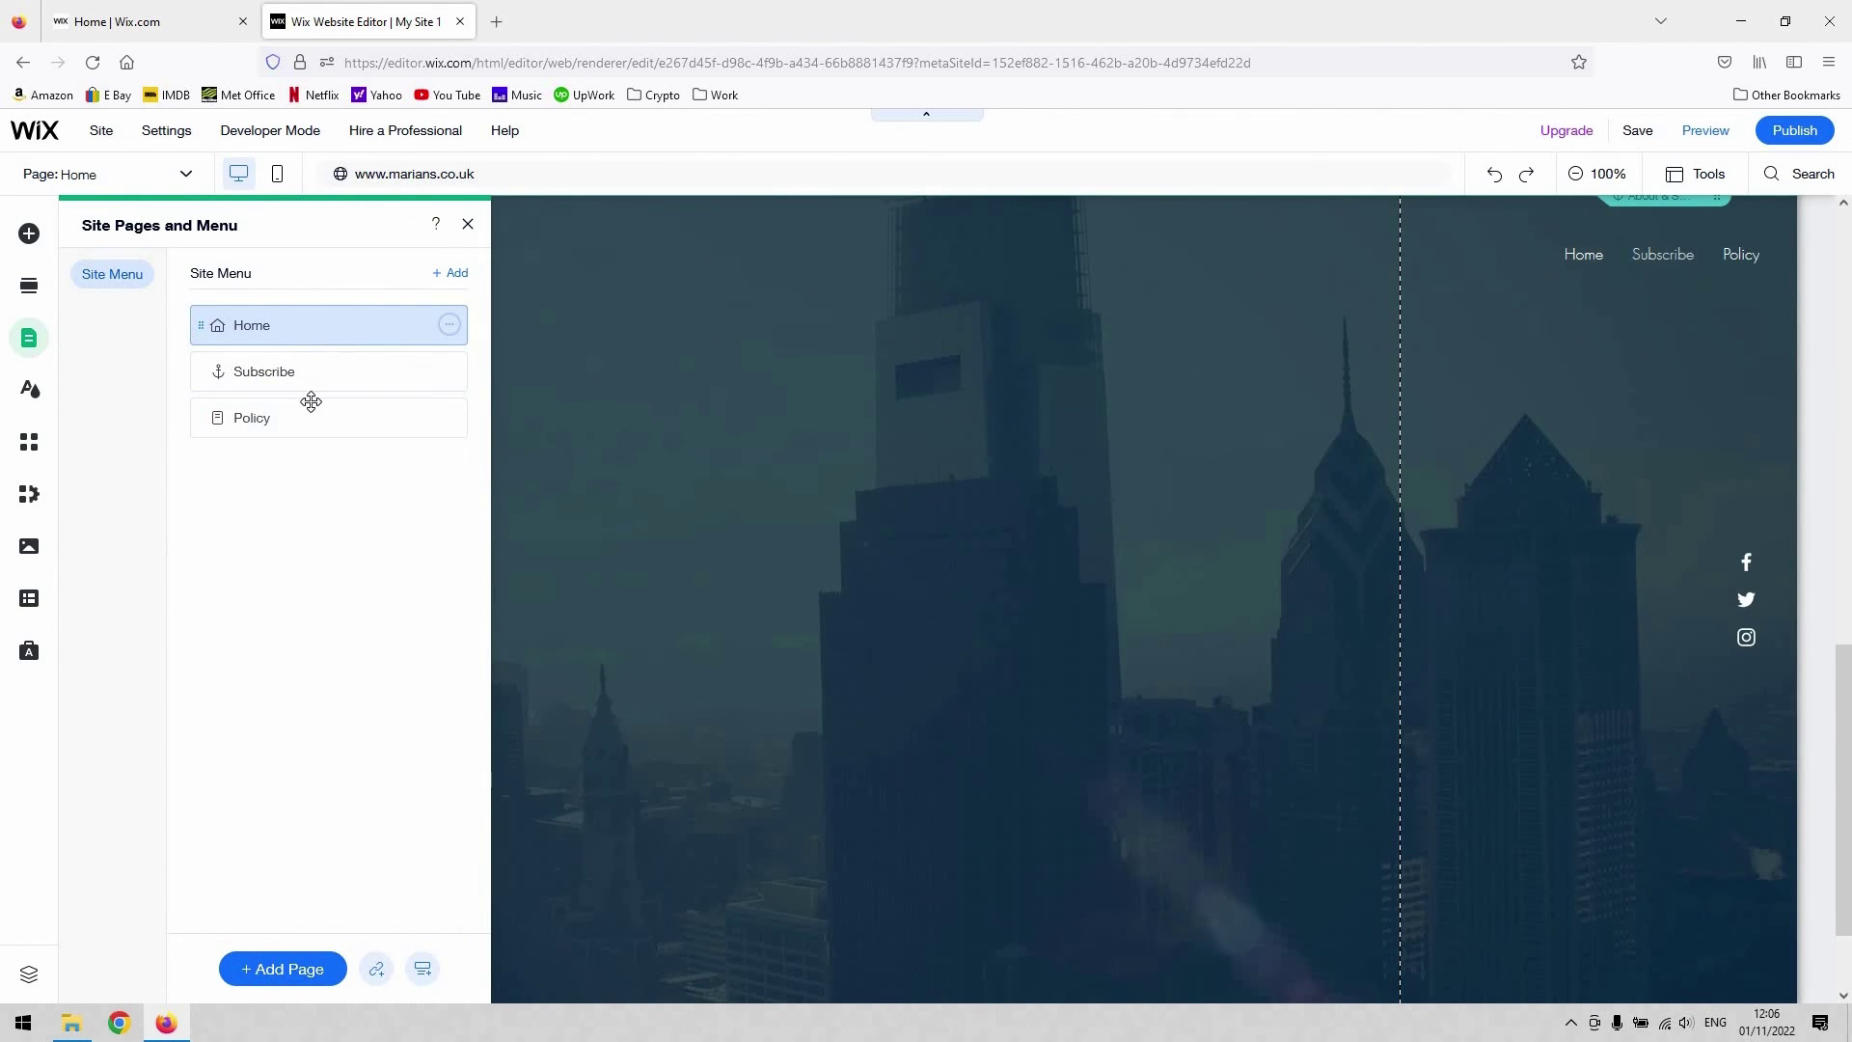
pyautogui.click(310, 404)
pyautogui.moveTo(314, 328)
pyautogui.mouseDown()
pyautogui.moveTo(331, 325)
pyautogui.moveTo(289, 331)
pyautogui.mouseUp()
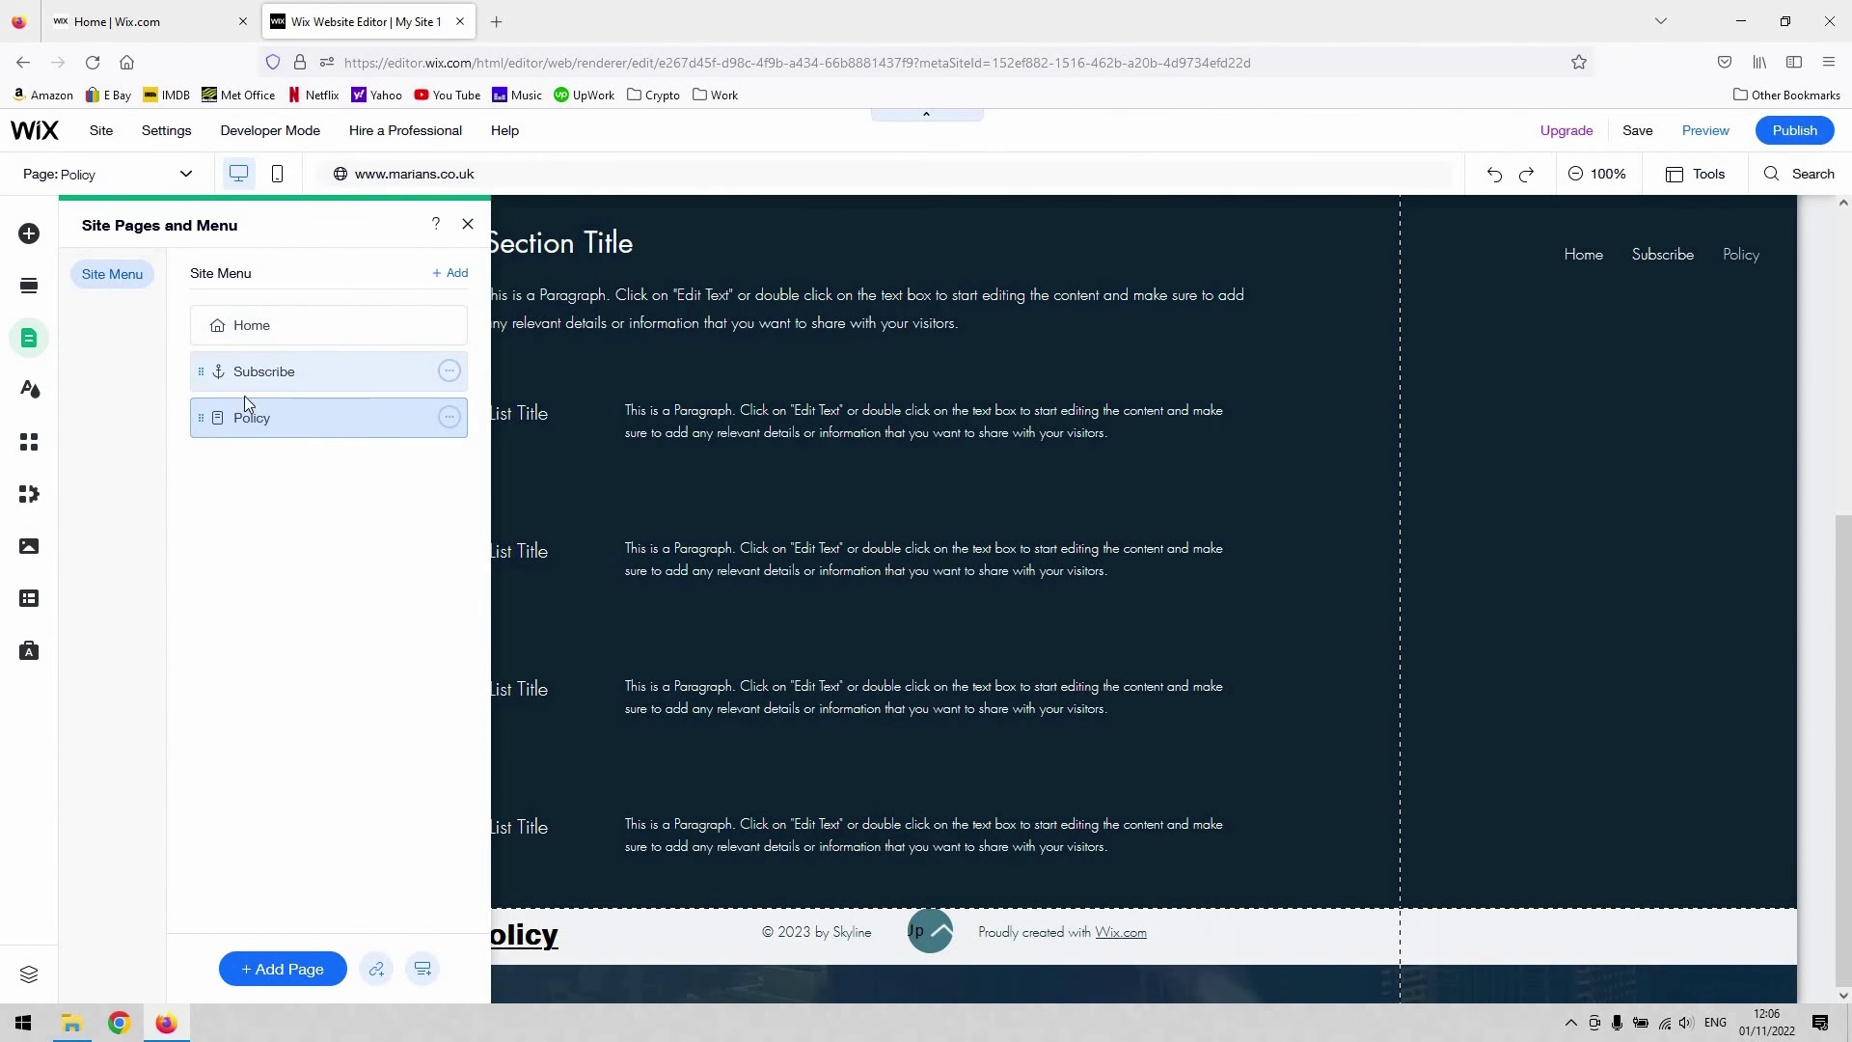